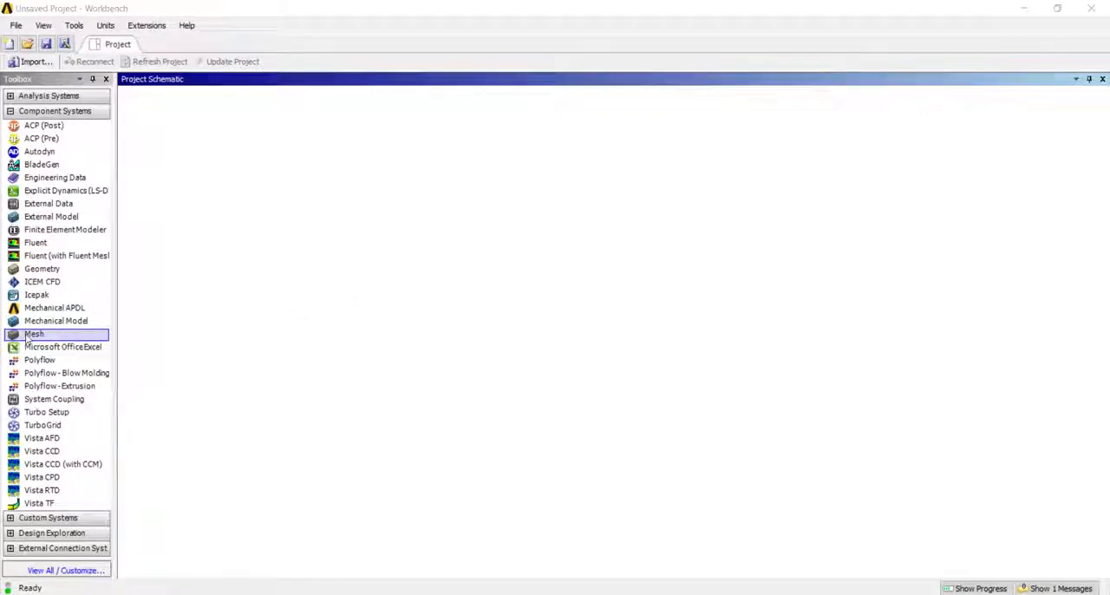
# - Add a Mesh component system to the project schematic and import Meshing Cube.STEP as its geometry
pyautogui.moveTo(26, 338); pyautogui.dragTo(224, 184)
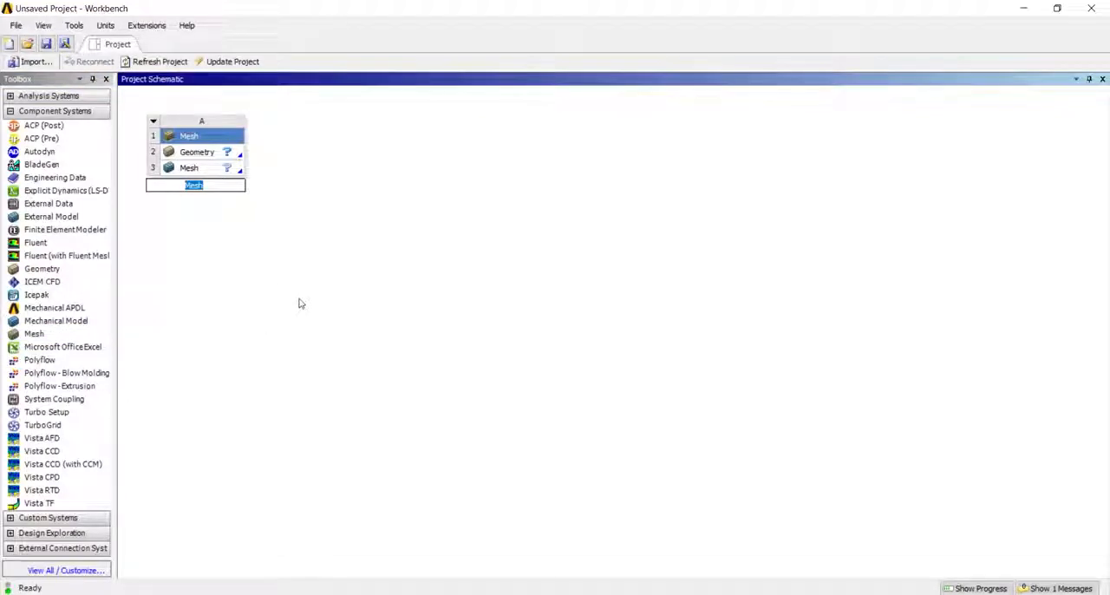
pyautogui.rightClick(196, 154)
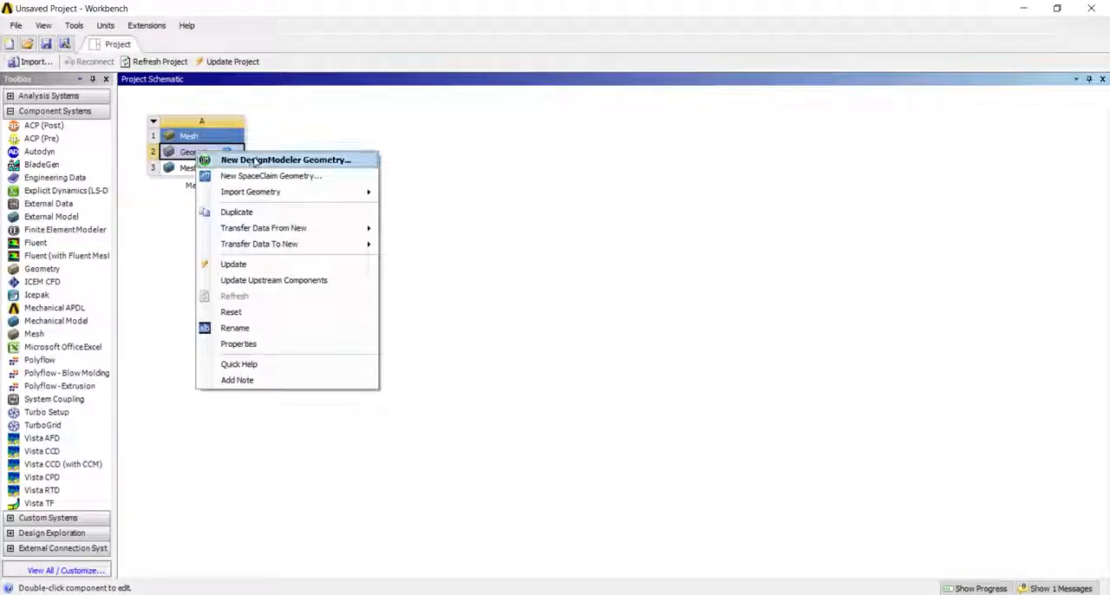
pyautogui.moveTo(260, 192)
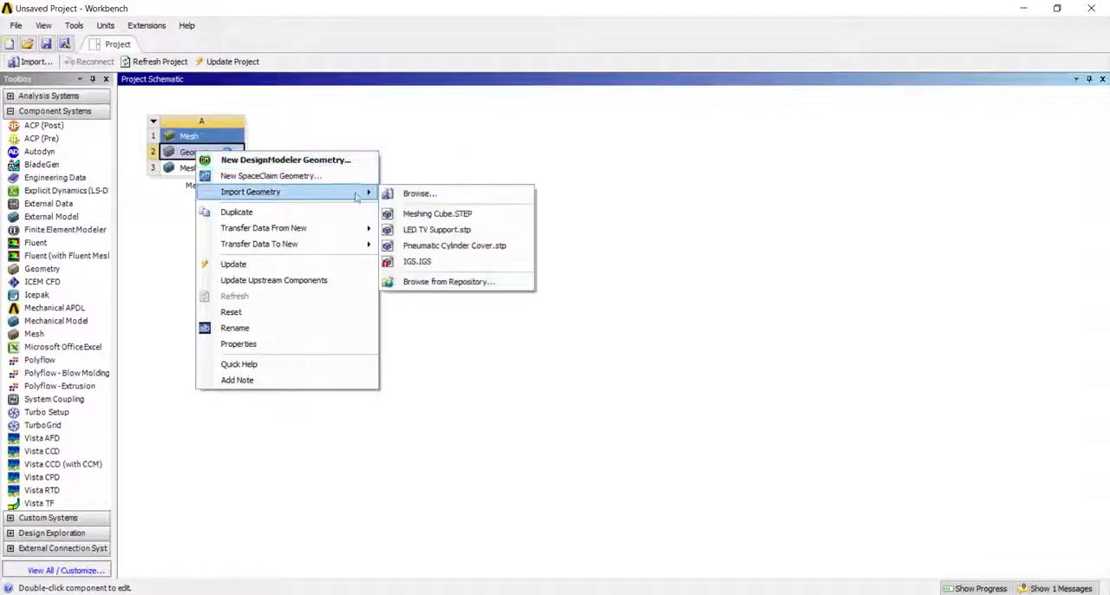
pyautogui.click(424, 213)
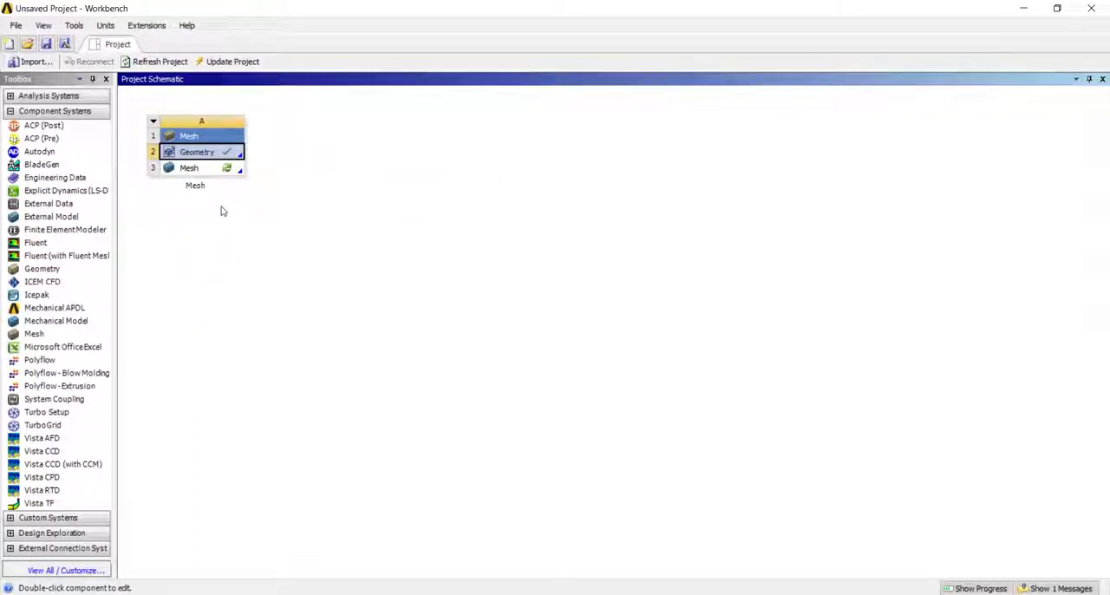
# - Open the system's mesh component in the Meshing application and inspect the cube from several angles
pyautogui.doubleClick(187, 169)
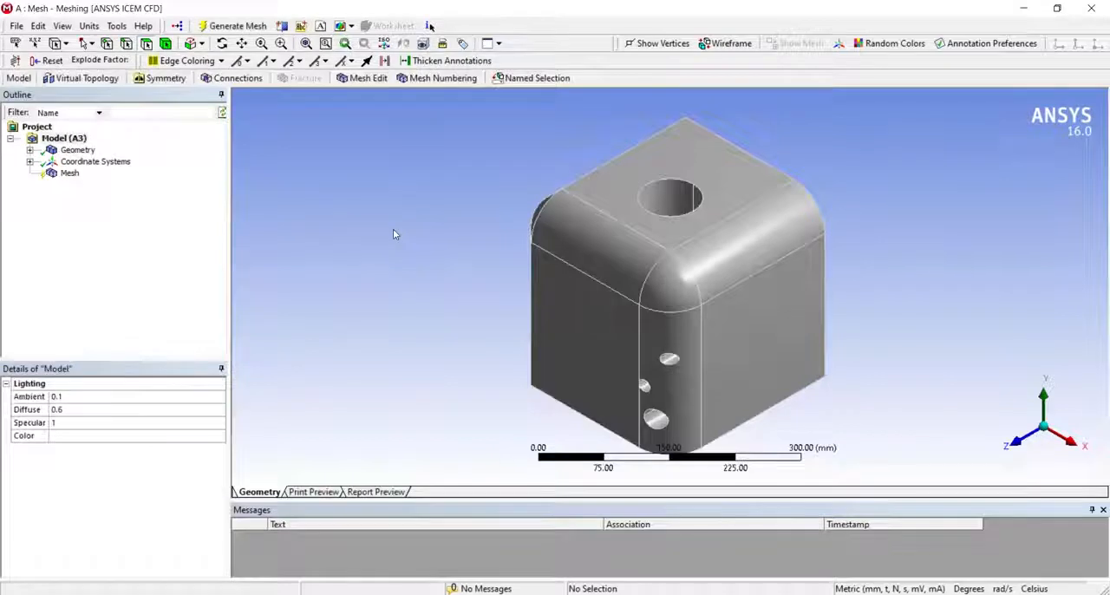
pyautogui.moveTo(726, 329); pyautogui.dragTo(723, 292, button='middle')
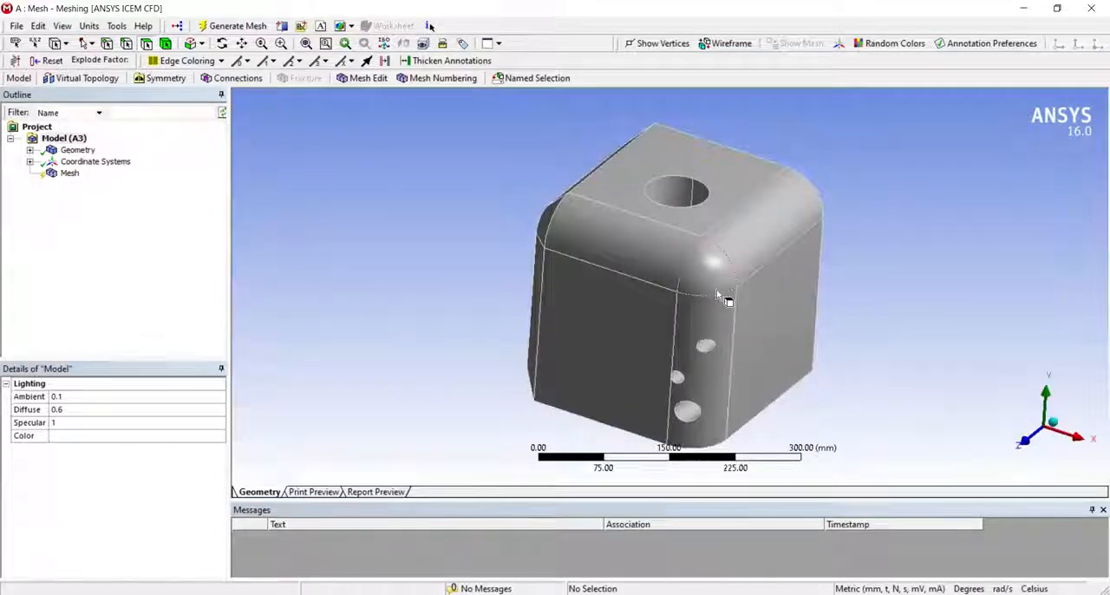
pyautogui.moveTo(717, 293); pyautogui.dragTo(760, 248, button='middle')
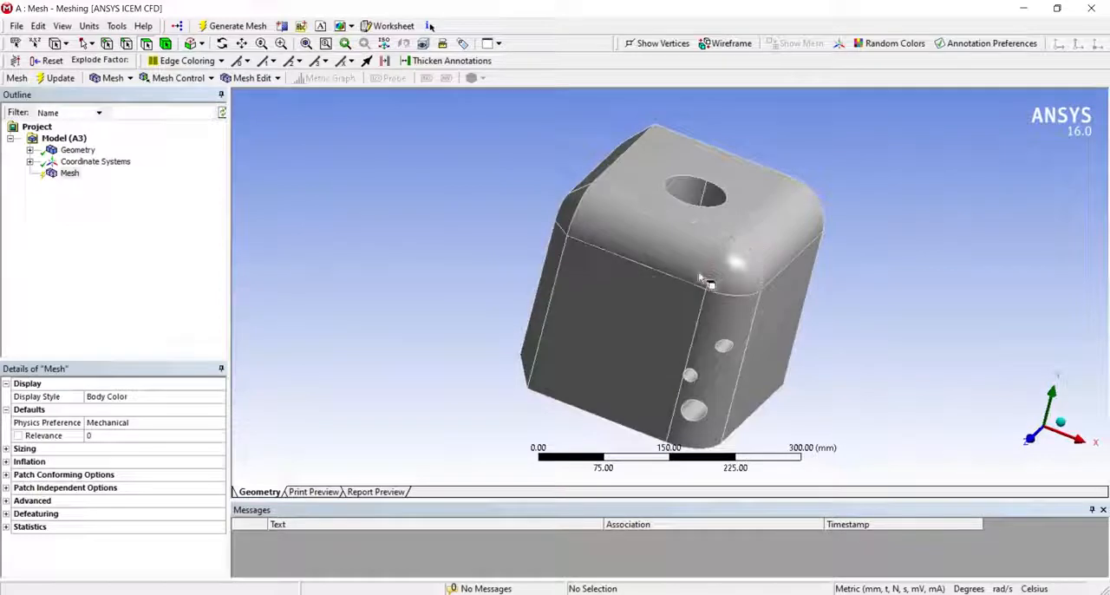
pyautogui.click(70, 139)
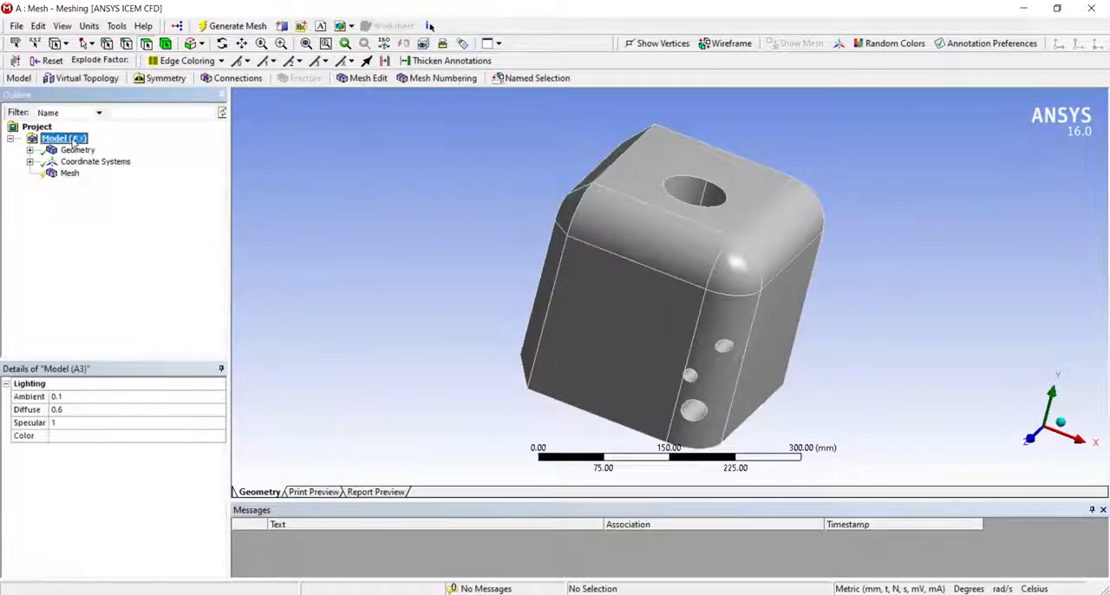
pyautogui.moveTo(738, 282)
pyautogui.mouseDown(button='middle')
pyautogui.moveTo(747, 280)
pyautogui.moveTo(724, 278)
pyautogui.mouseUp(button='middle')
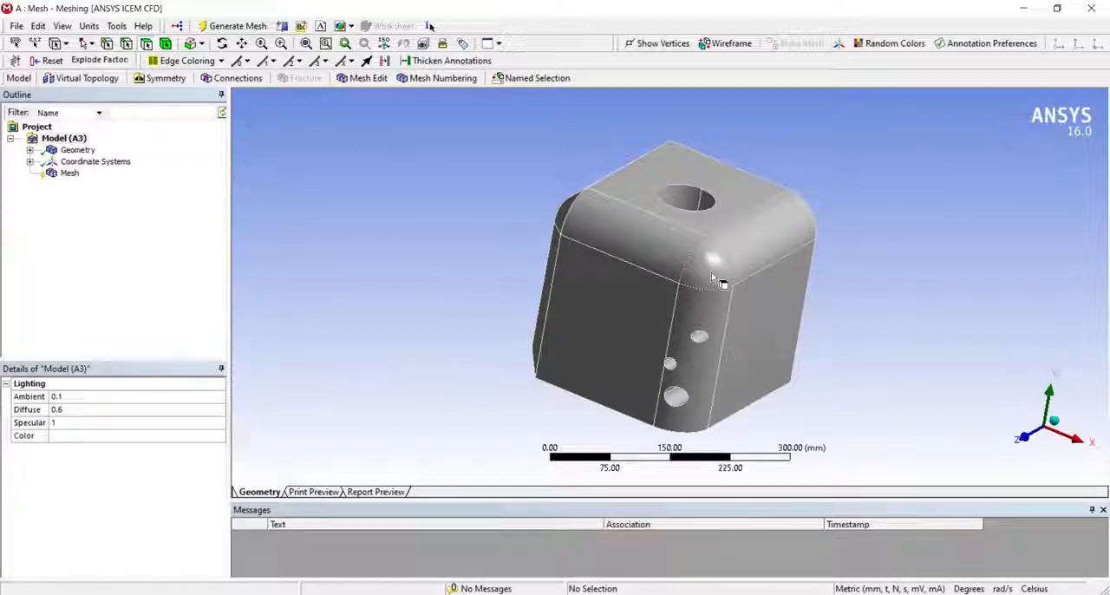
pyautogui.moveTo(712, 277)
pyautogui.mouseDown(button='middle')
pyautogui.moveTo(703, 252)
pyautogui.moveTo(663, 230)
pyautogui.moveTo(641, 251)
pyautogui.moveTo(576, 257)
pyautogui.moveTo(607, 270)
pyautogui.moveTo(717, 279)
pyautogui.mouseUp(button='middle')
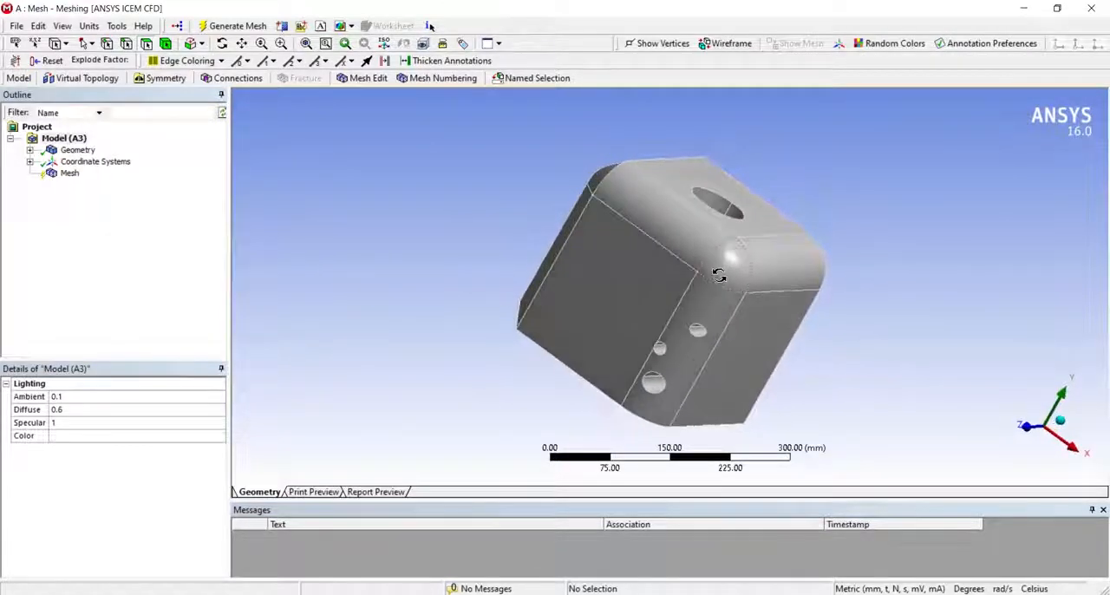
# - Keep the mesh's physics preference on Mechanical and generate the cube's mesh
pyautogui.click(68, 175)
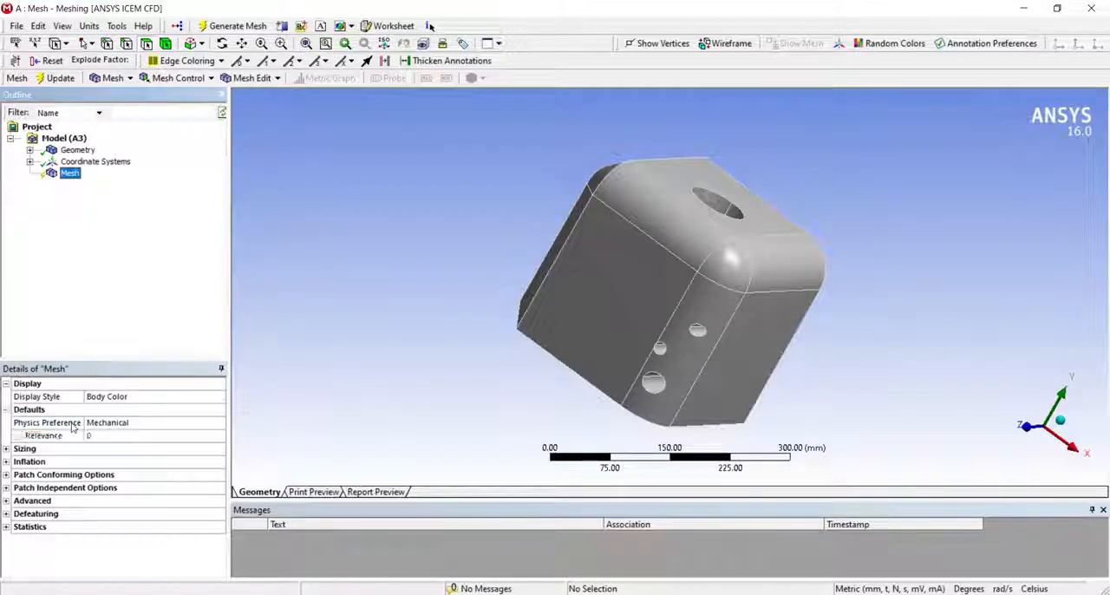
pyautogui.click(184, 426)
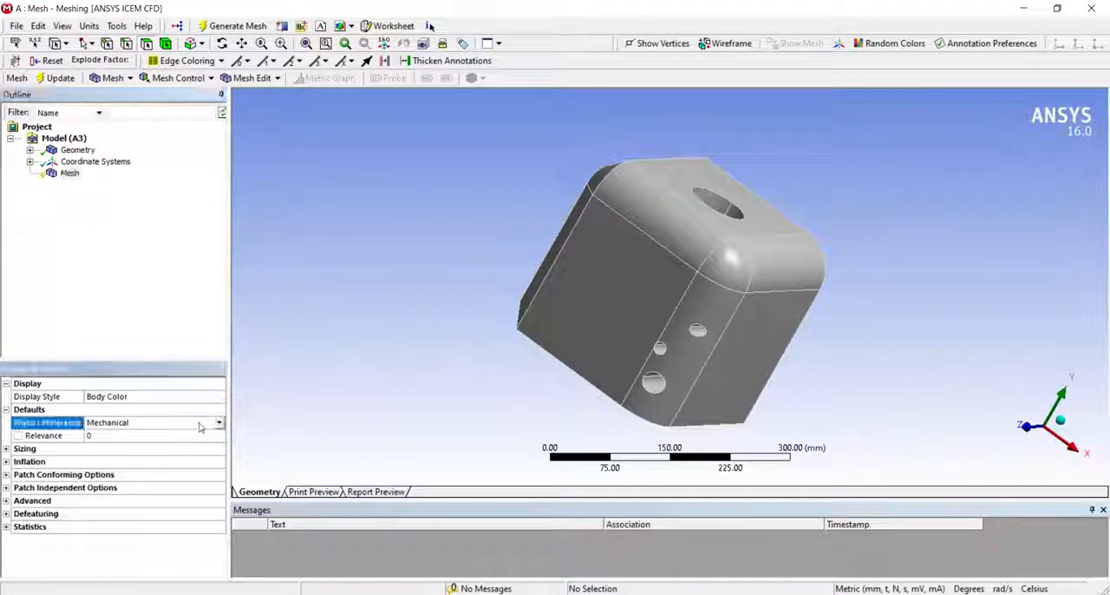
pyautogui.click(220, 424)
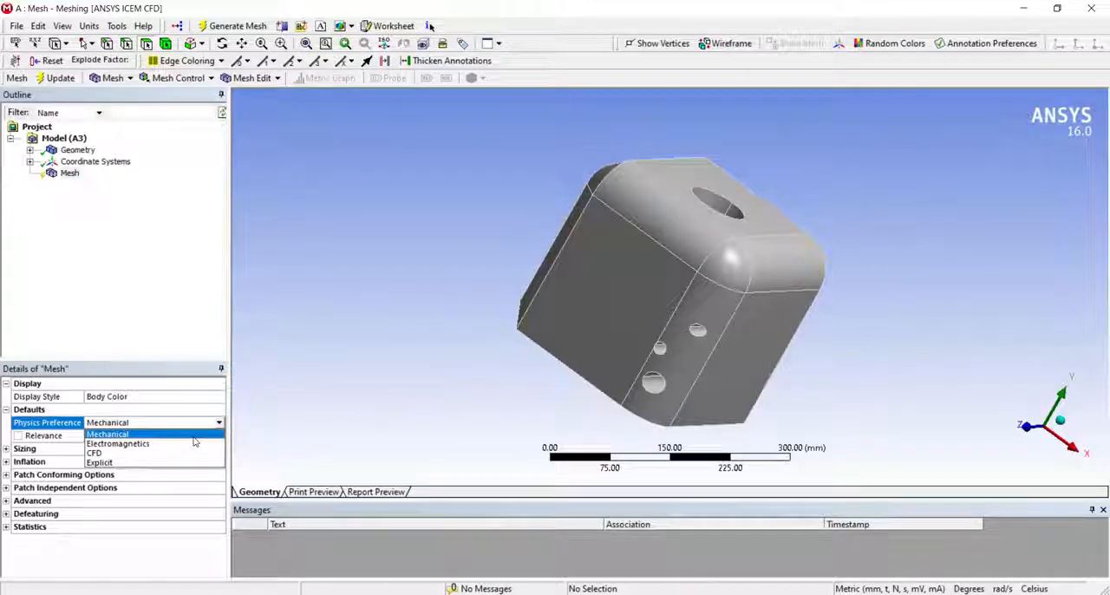
pyautogui.click(194, 436)
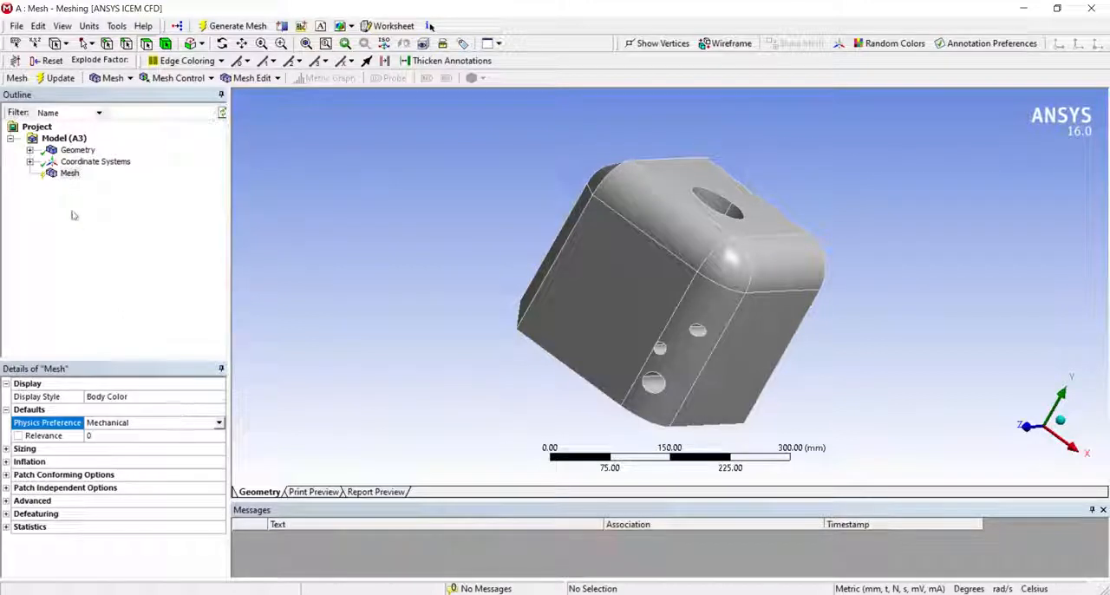
pyautogui.click(67, 174)
pyautogui.rightClick(67, 175)
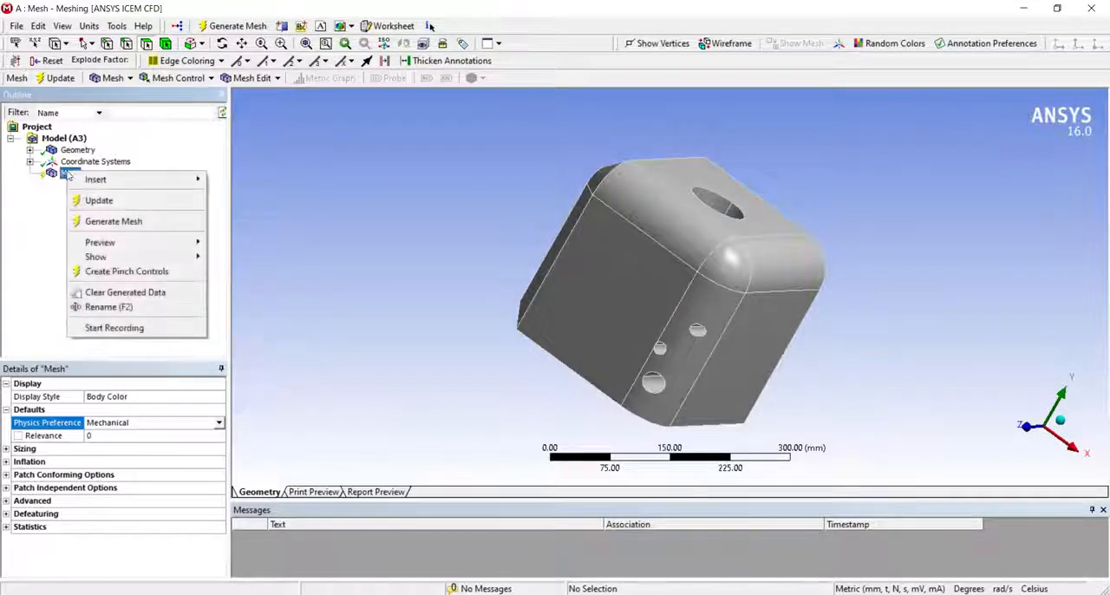
pyautogui.click(97, 222)
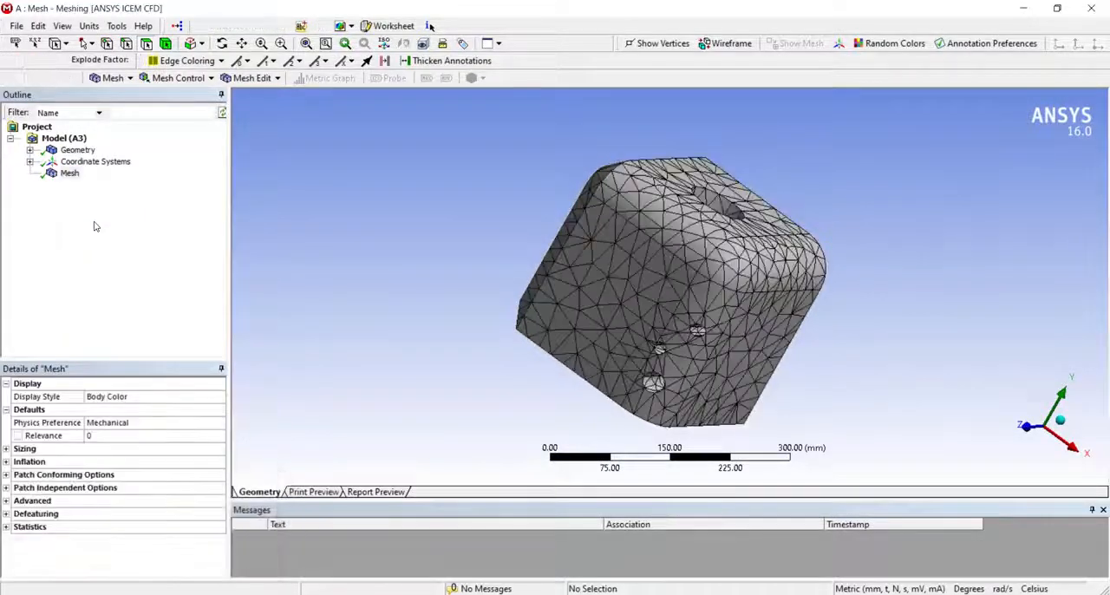
pyautogui.moveTo(683, 342); pyautogui.dragTo(485, 320, button='middle')
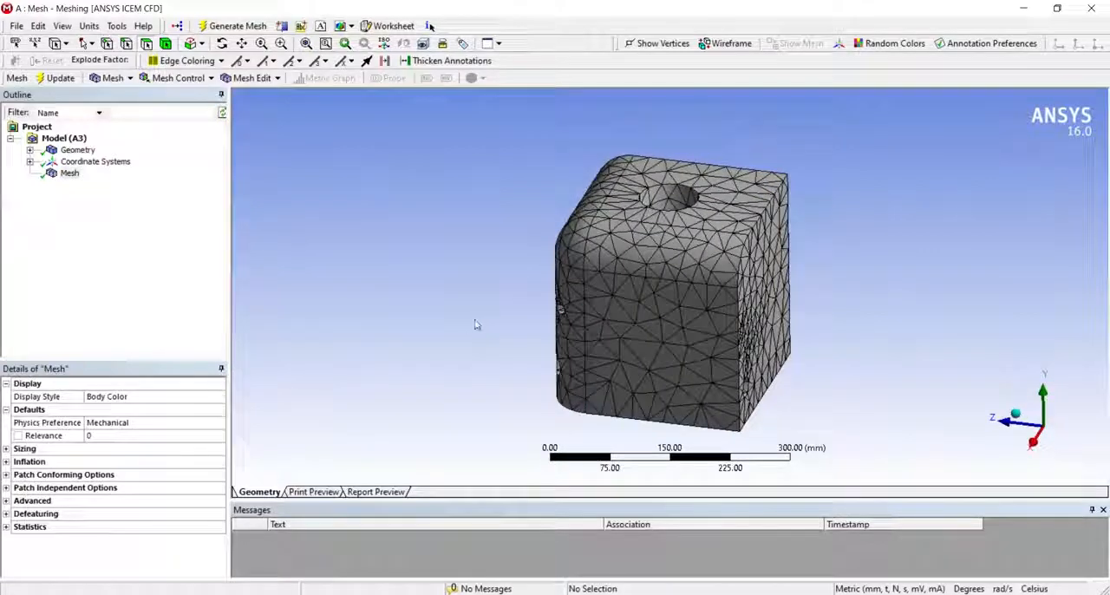
# - Set the physics preference to CFD, regenerate the mesh and show its node and element statistics
pyautogui.click(220, 424)
pyautogui.click(220, 423)
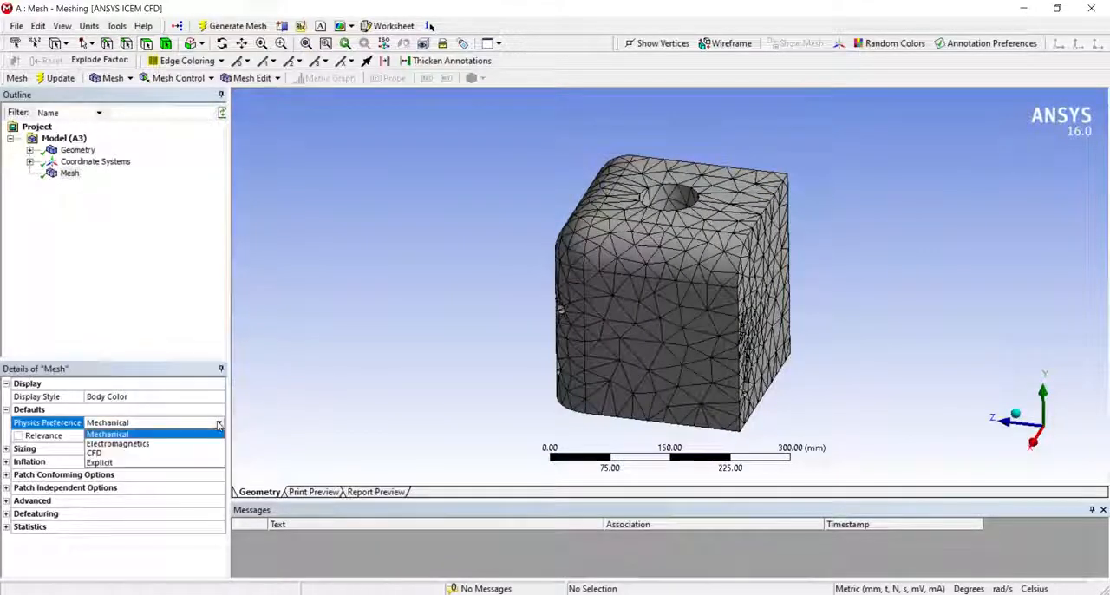
pyautogui.click(118, 453)
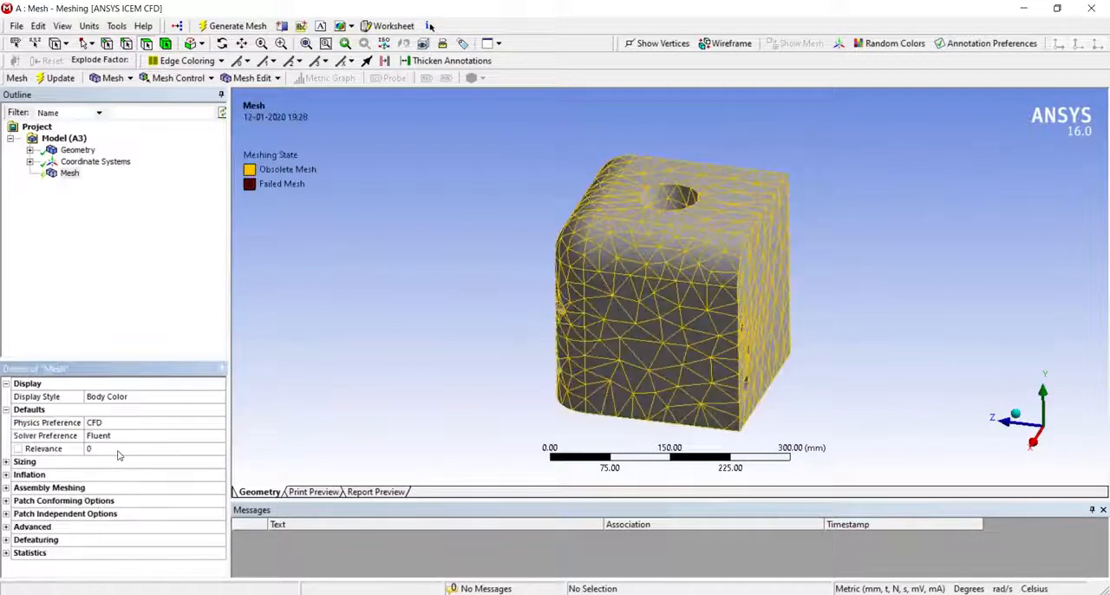
pyautogui.rightClick(69, 173)
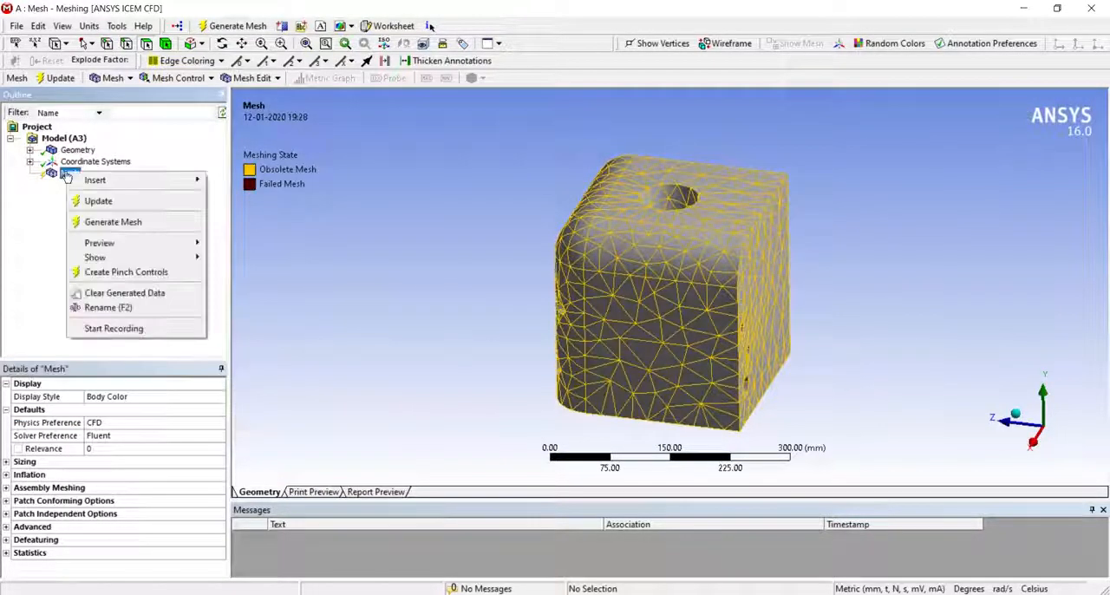
pyautogui.click(95, 222)
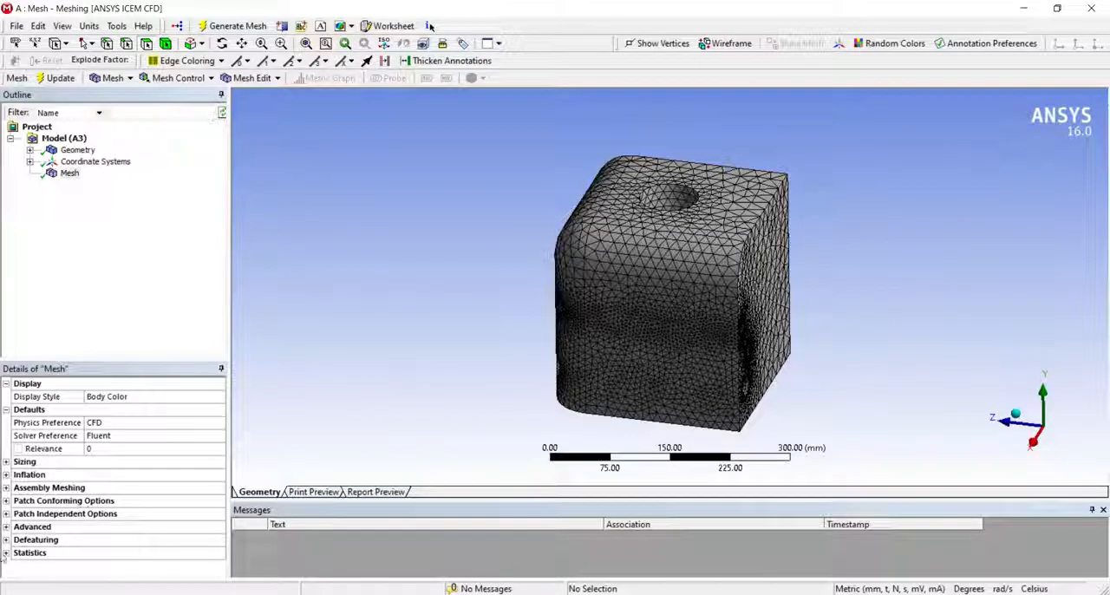
pyautogui.click(6, 553)
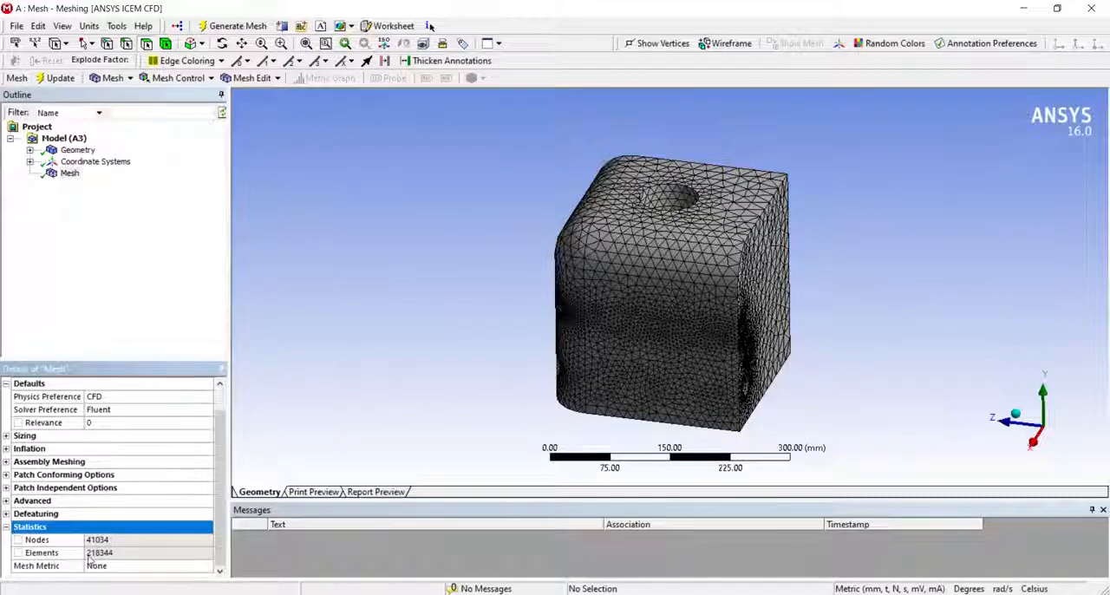
pyautogui.scroll(1, 89, 559)
# - Set the physics preference back to Mechanical and regenerate the mesh
pyautogui.click(136, 425)
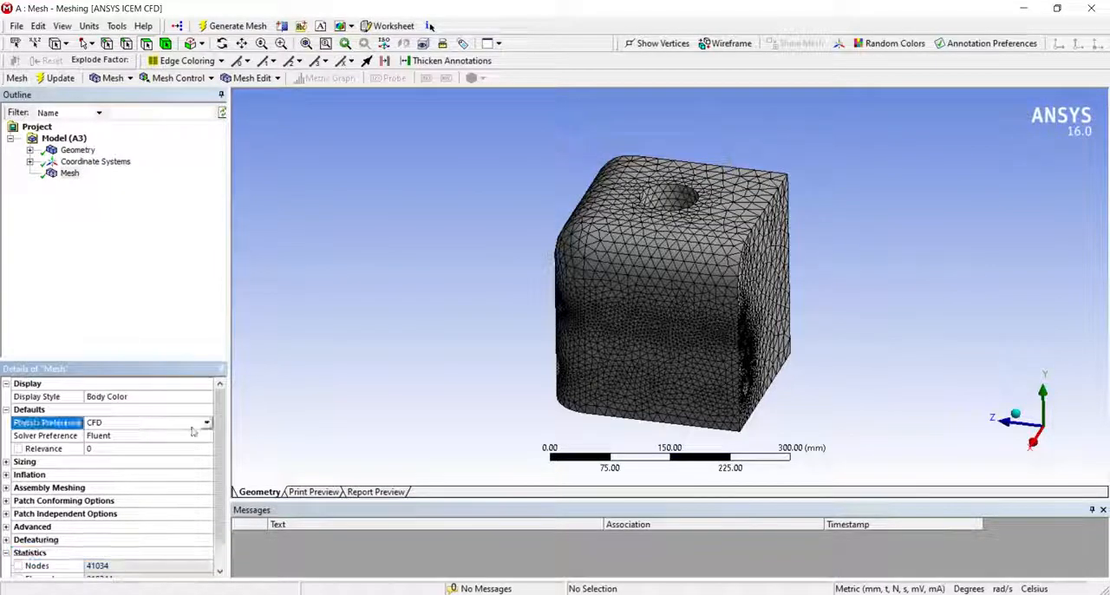
pyautogui.click(207, 423)
pyautogui.click(163, 435)
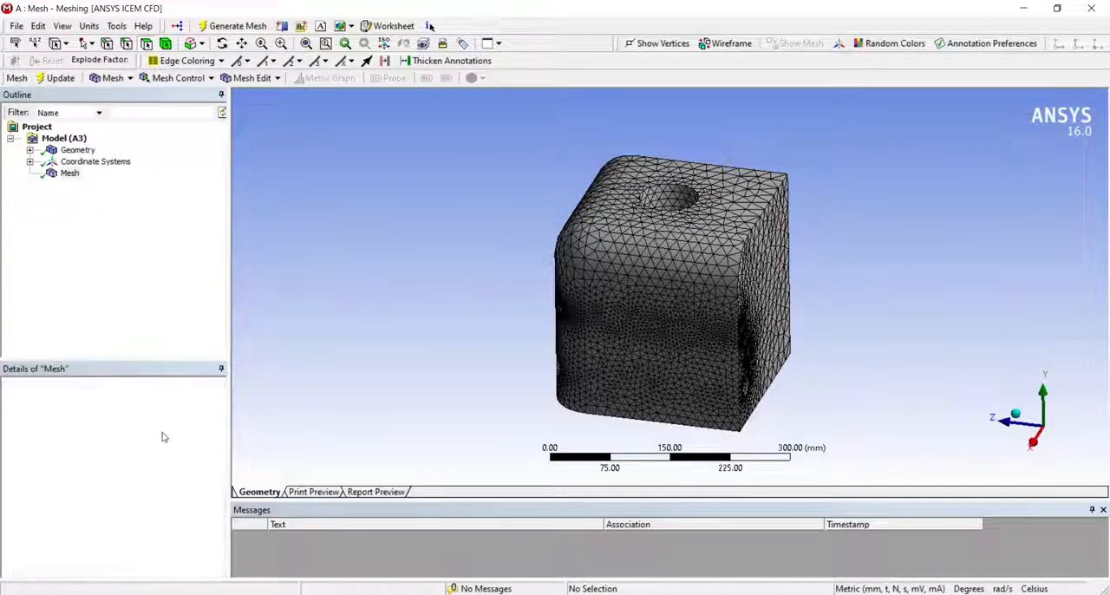
pyautogui.rightClick(69, 173)
pyautogui.click(113, 223)
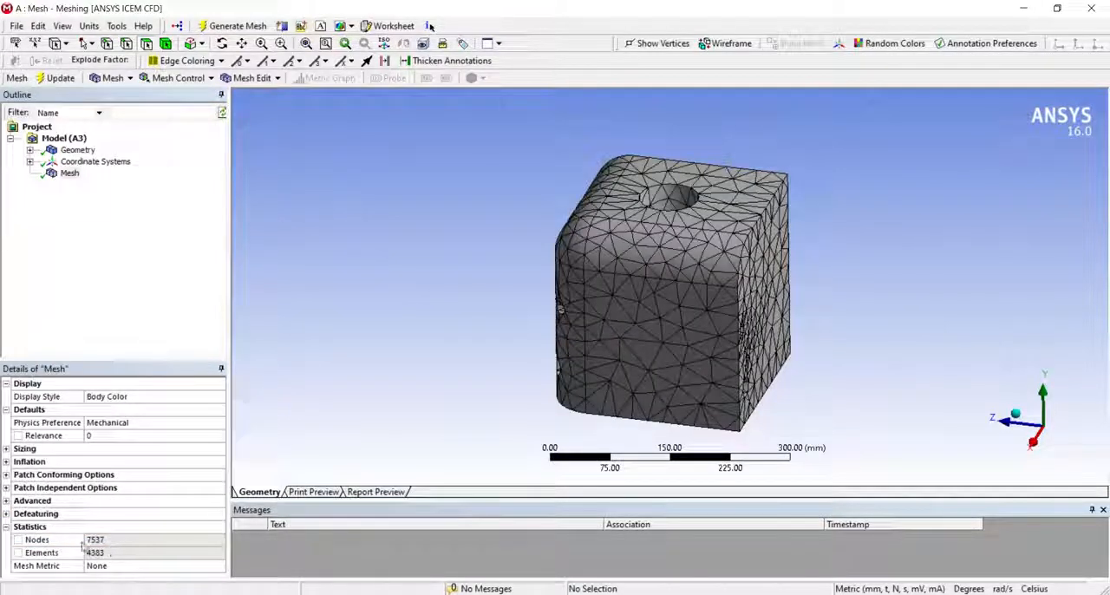
# - Set the mesh relevance to -100 and regenerate the cube's mesh for inspection
pyautogui.click(63, 436)
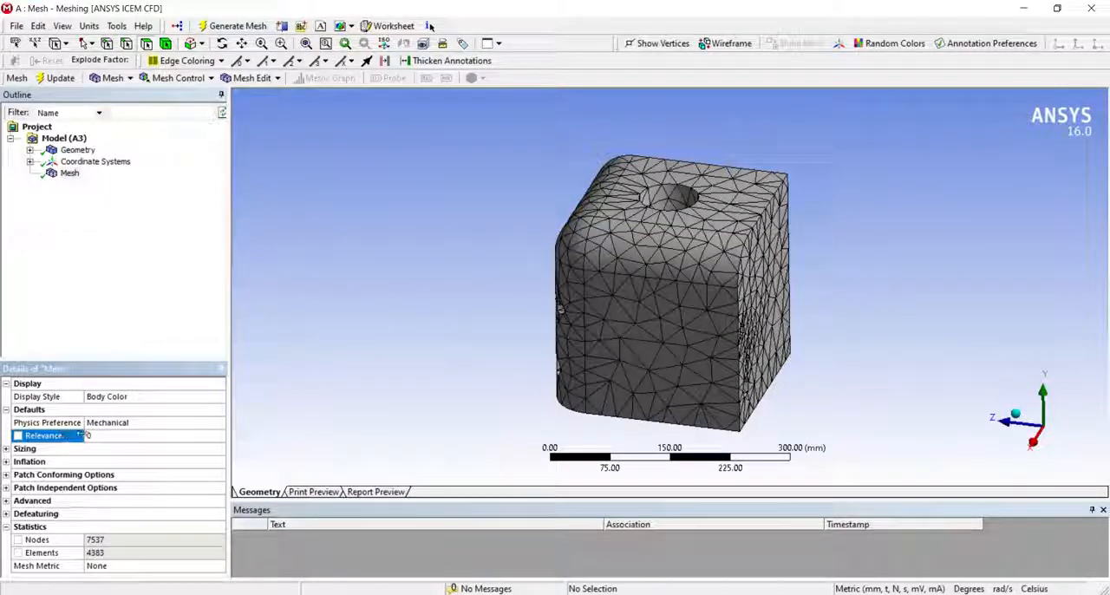
pyautogui.click(104, 435)
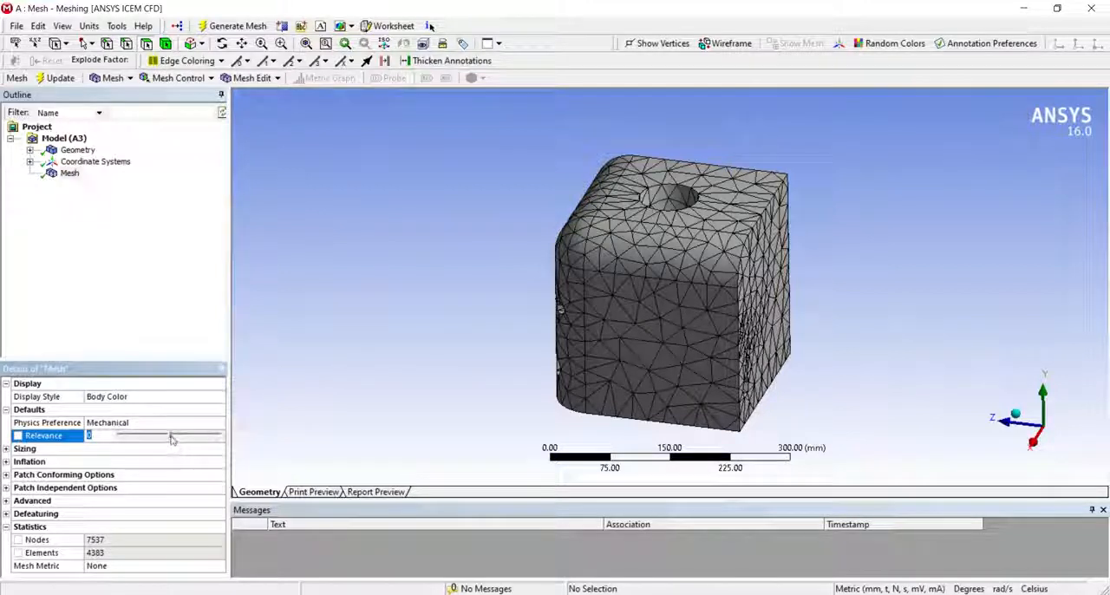
pyautogui.moveTo(171, 438); pyautogui.dragTo(233, 453)
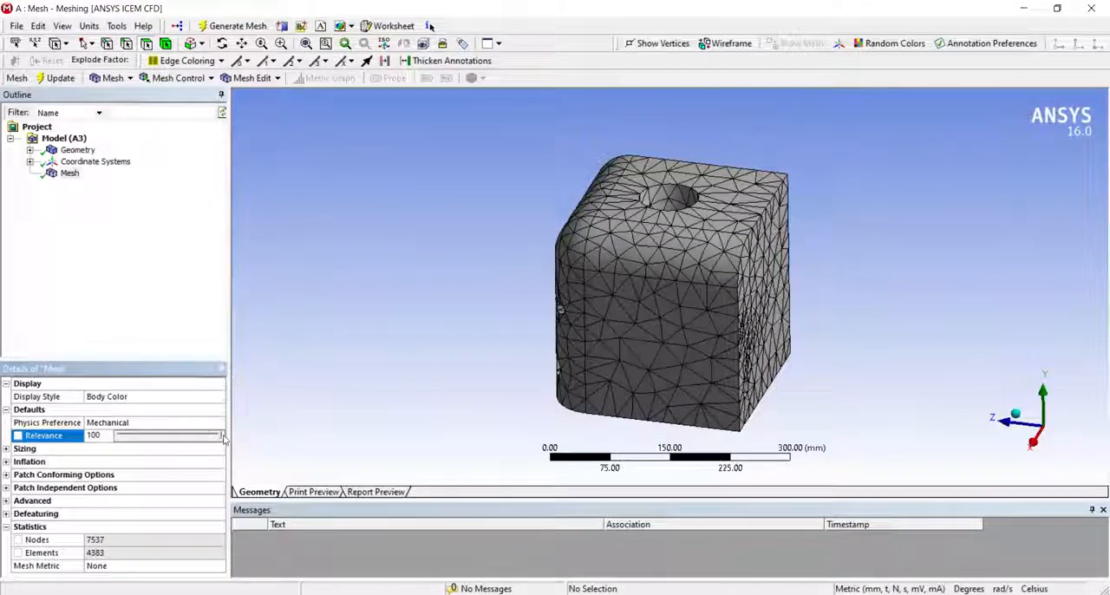
pyautogui.moveTo(221, 436); pyautogui.dragTo(117, 437)
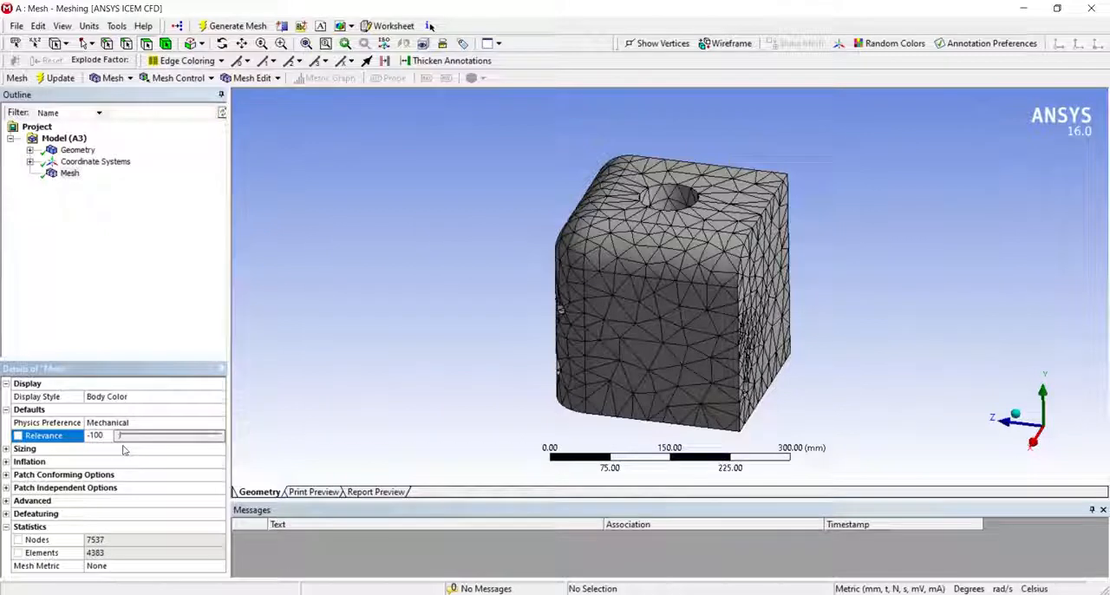
pyautogui.click(71, 173)
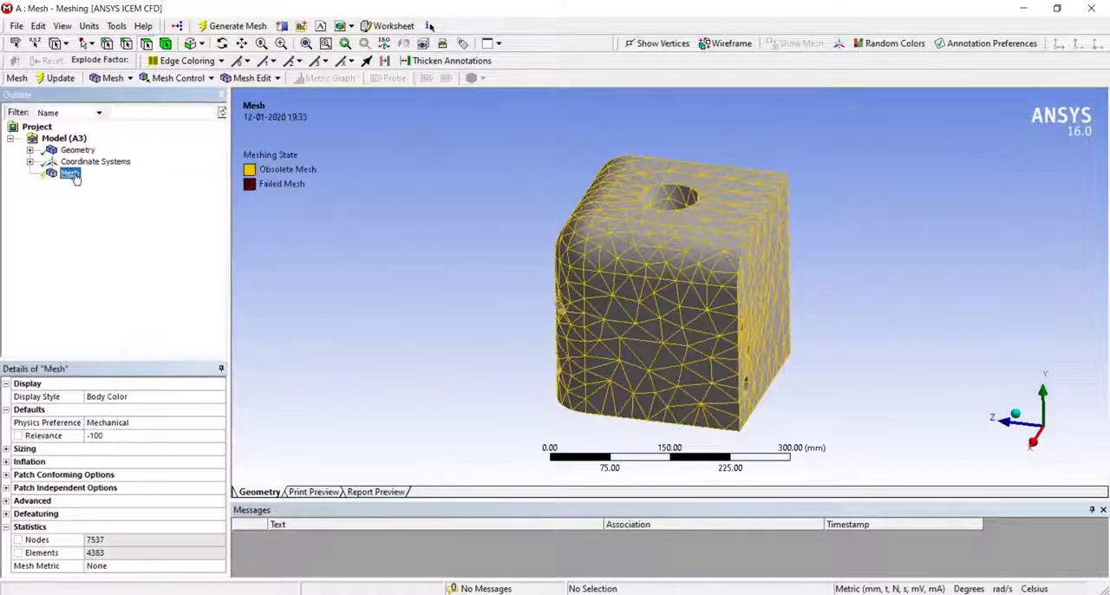
pyautogui.rightClick(71, 173)
pyautogui.click(108, 227)
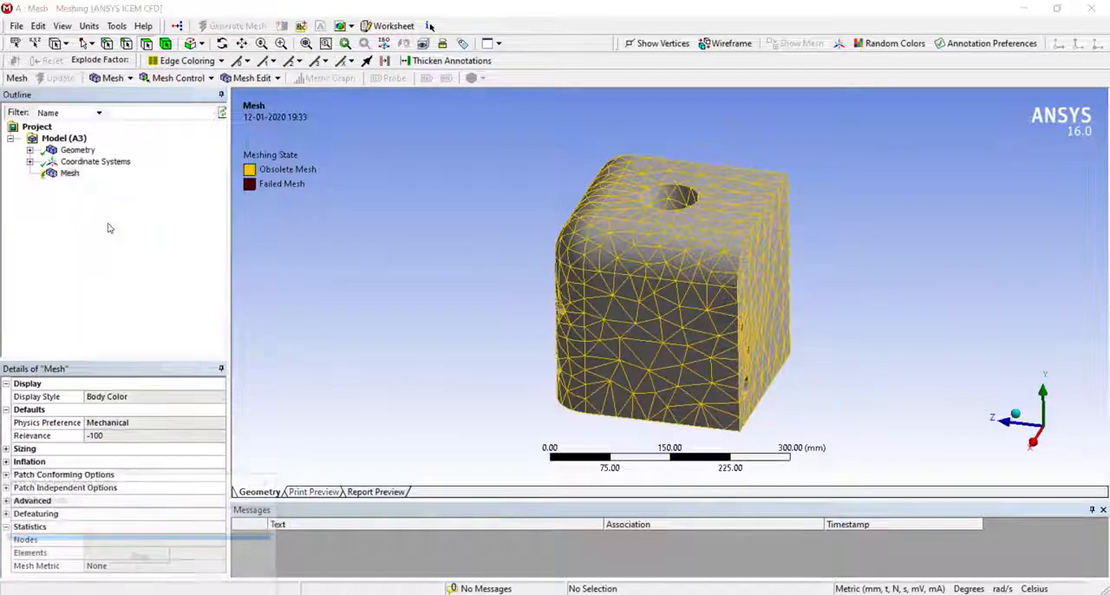
pyautogui.moveTo(639, 309); pyautogui.dragTo(589, 318, button='middle')
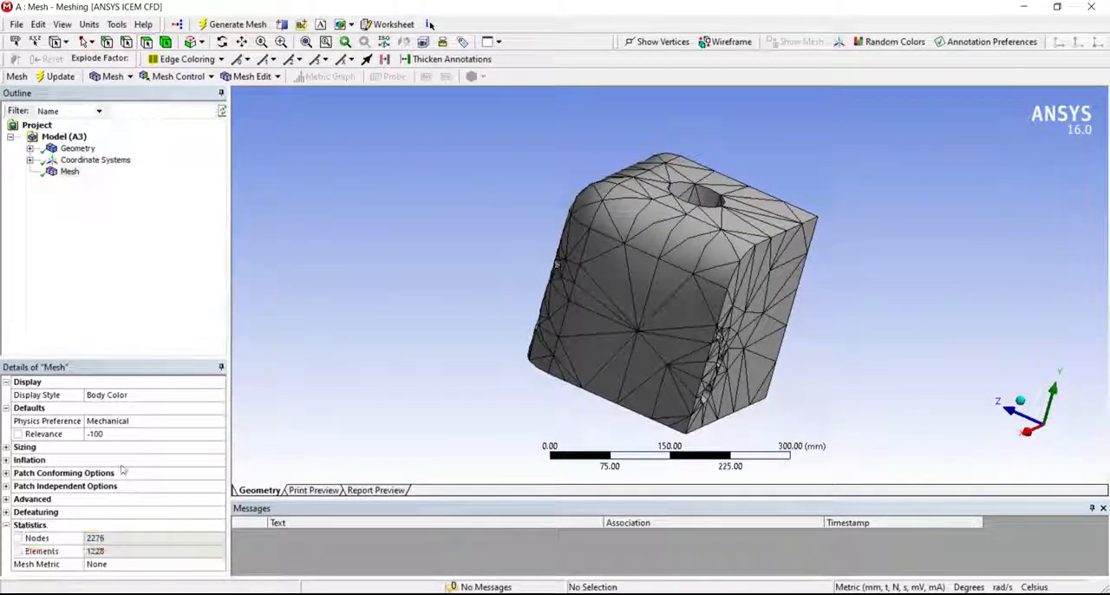
# - Set the mesh relevance to 100 and regenerate the cube's mesh
pyautogui.click(124, 437)
pyautogui.moveTo(124, 437); pyautogui.dragTo(245, 445)
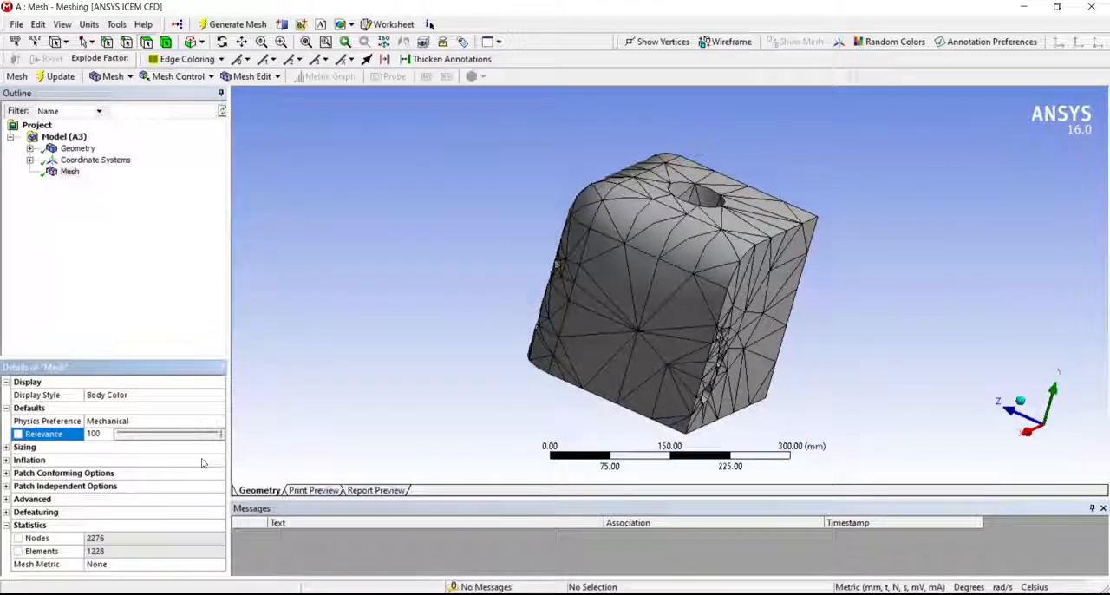
pyautogui.click(71, 172)
pyautogui.rightClick(71, 172)
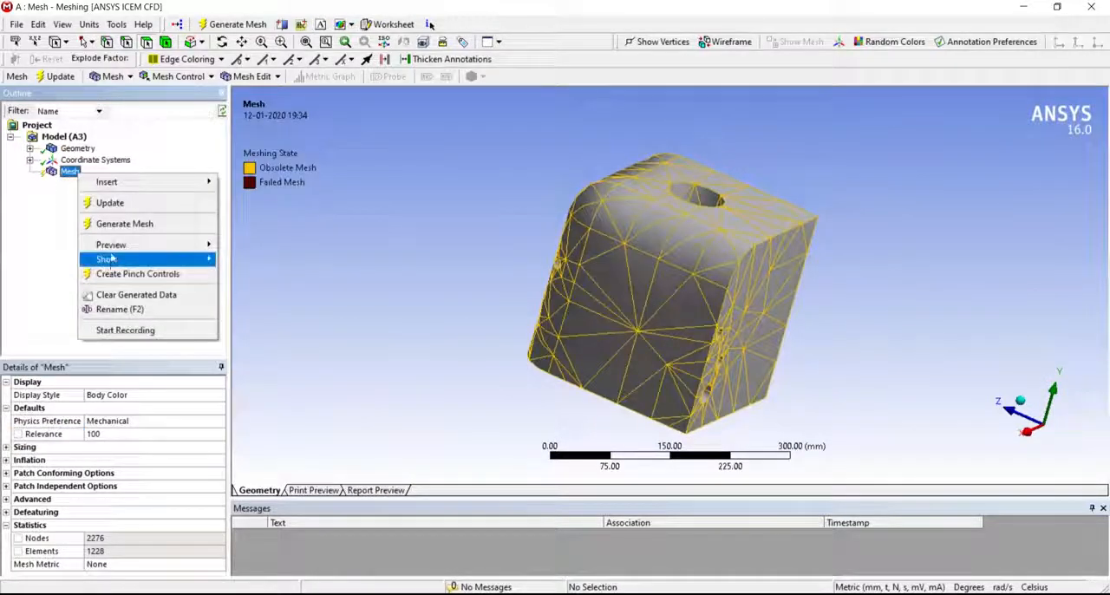
pyautogui.click(122, 224)
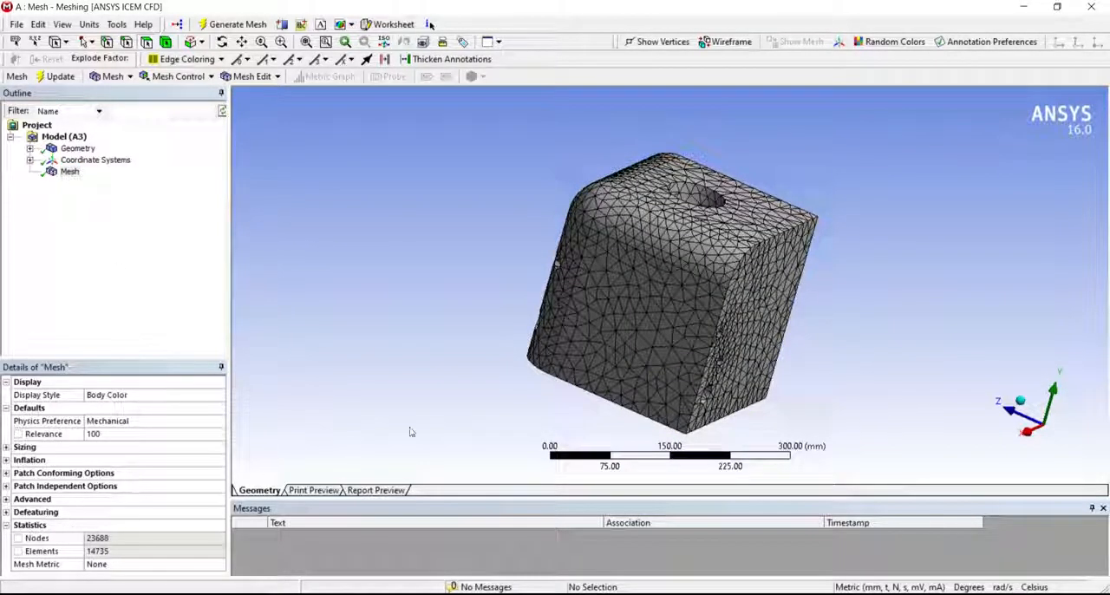
# - Expand the mesh's Sizing settings and set the Relevance Center to Fine
pyautogui.moveTo(411, 431); pyautogui.dragTo(535, 372, button='middle')
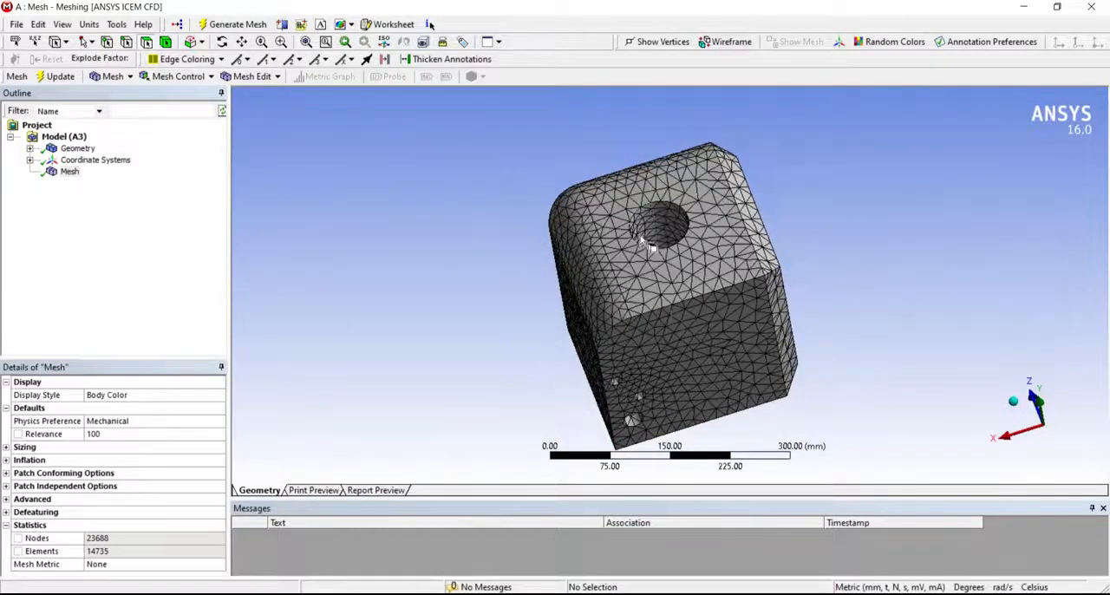
pyautogui.click(32, 447)
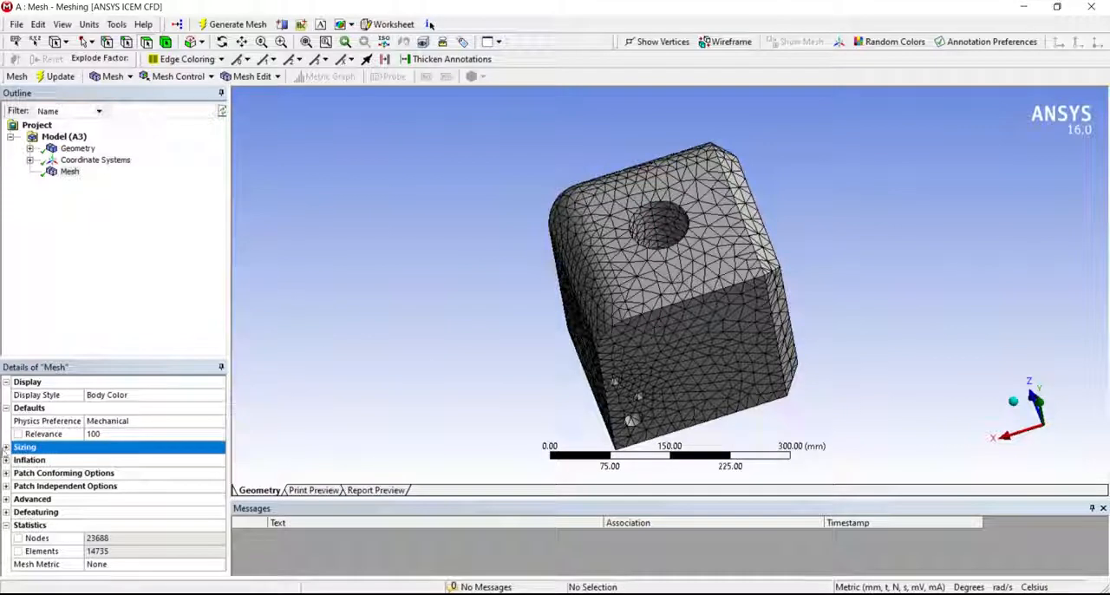
pyautogui.click(7, 448)
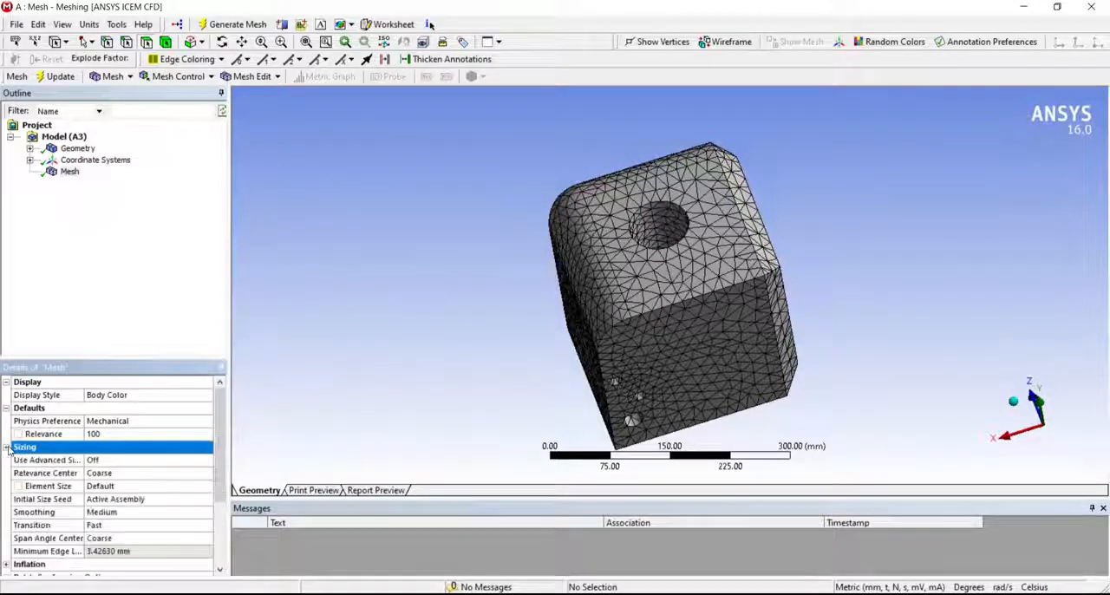
pyautogui.click(64, 475)
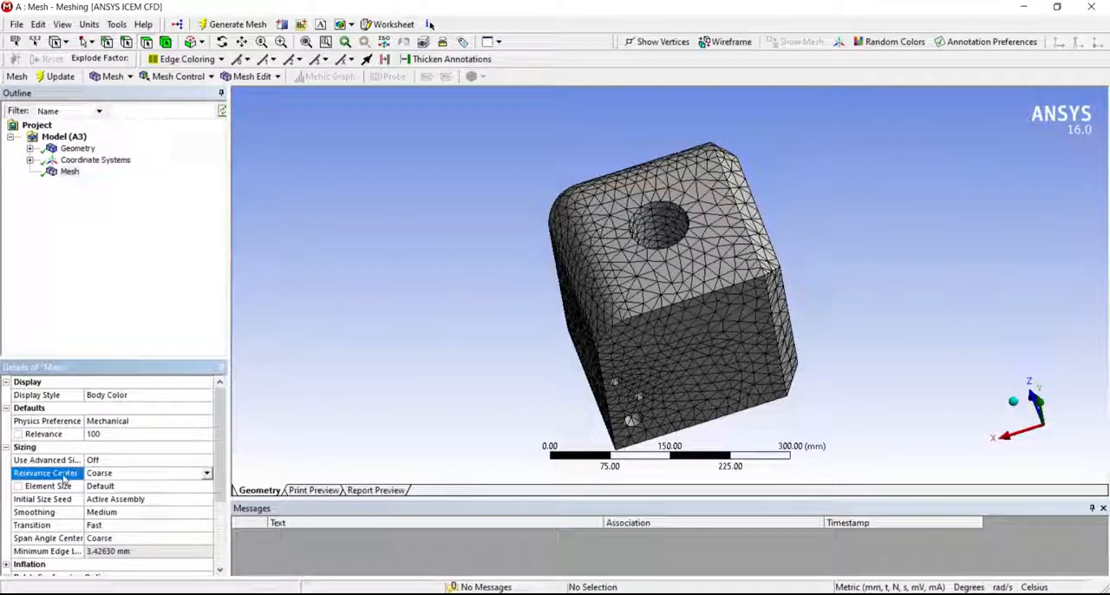
pyautogui.click(207, 475)
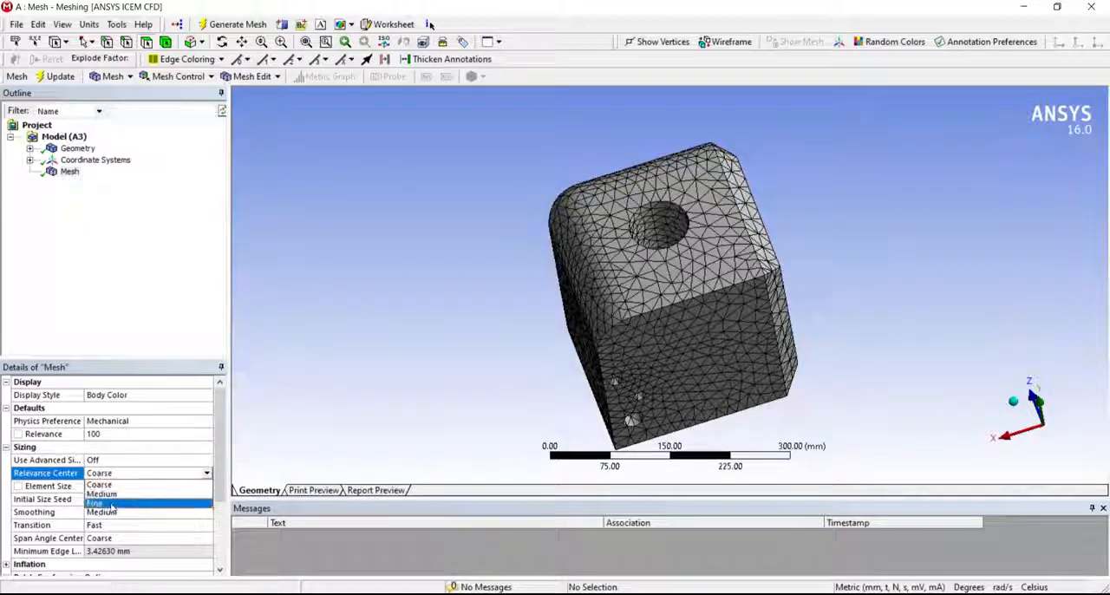
pyautogui.click(95, 503)
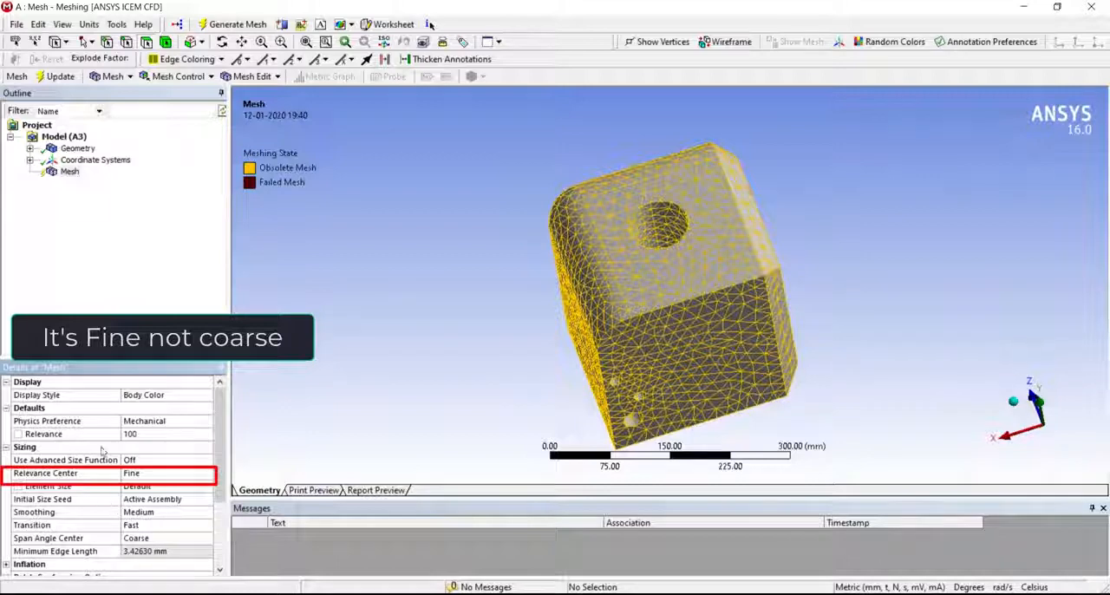
# - Regenerate the cube's mesh with the fine relevance center and review its node and element statistics
pyautogui.click(66, 172)
pyautogui.rightClick(64, 175)
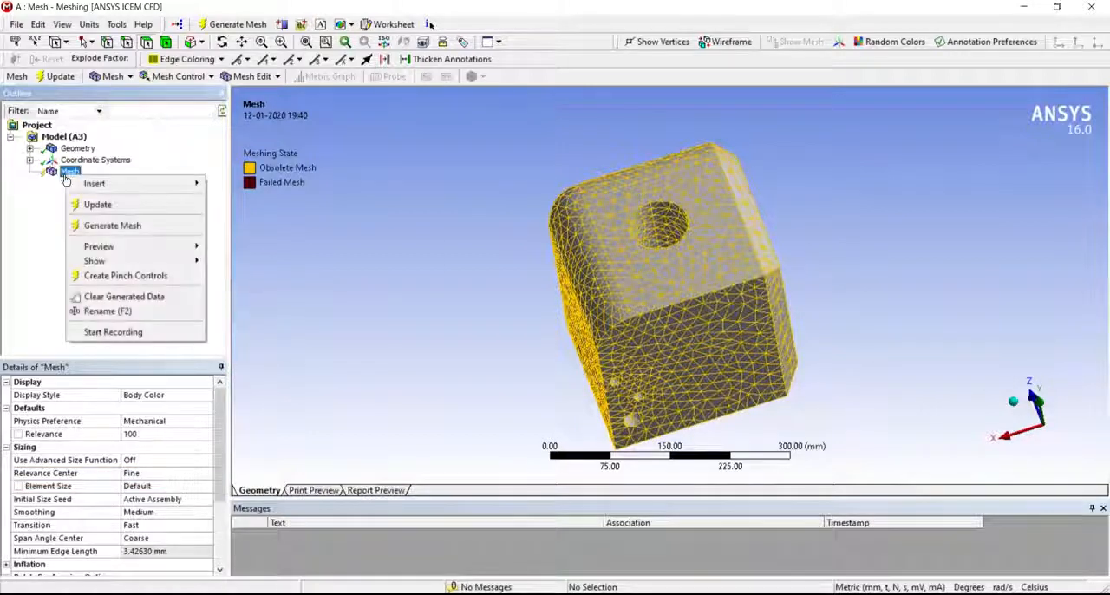
pyautogui.click(84, 229)
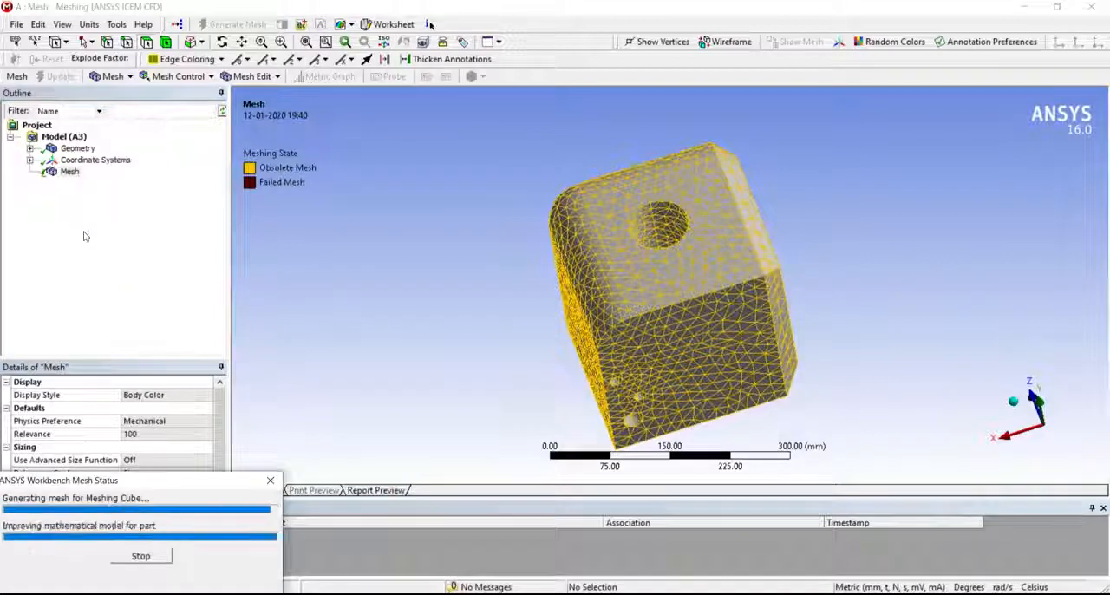
pyautogui.scroll(-3, 139, 460)
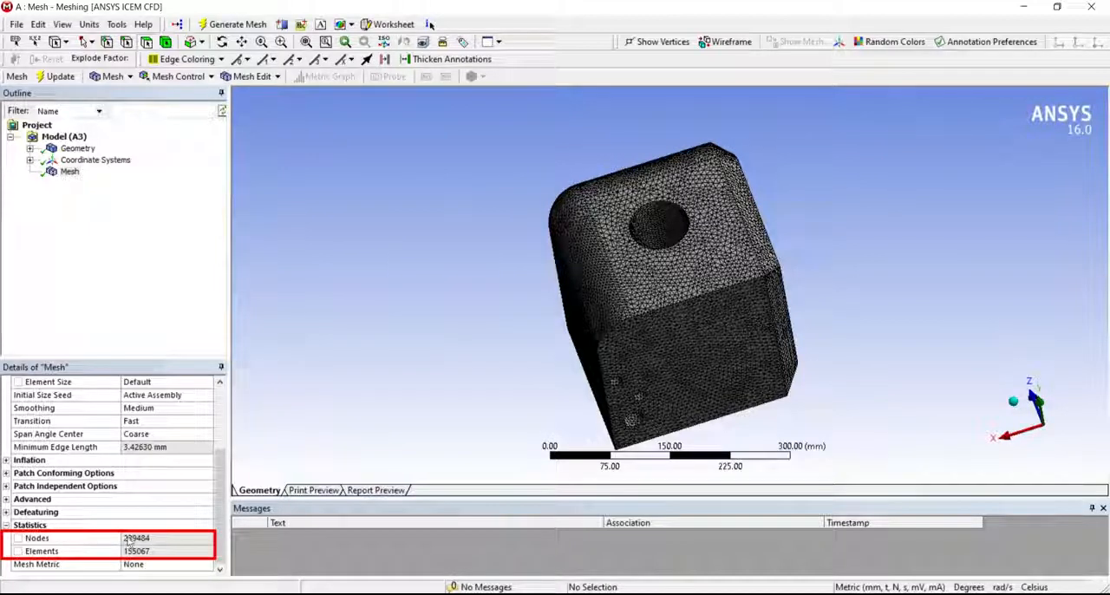
pyautogui.moveTo(520, 390); pyautogui.dragTo(744, 346, button='middle')
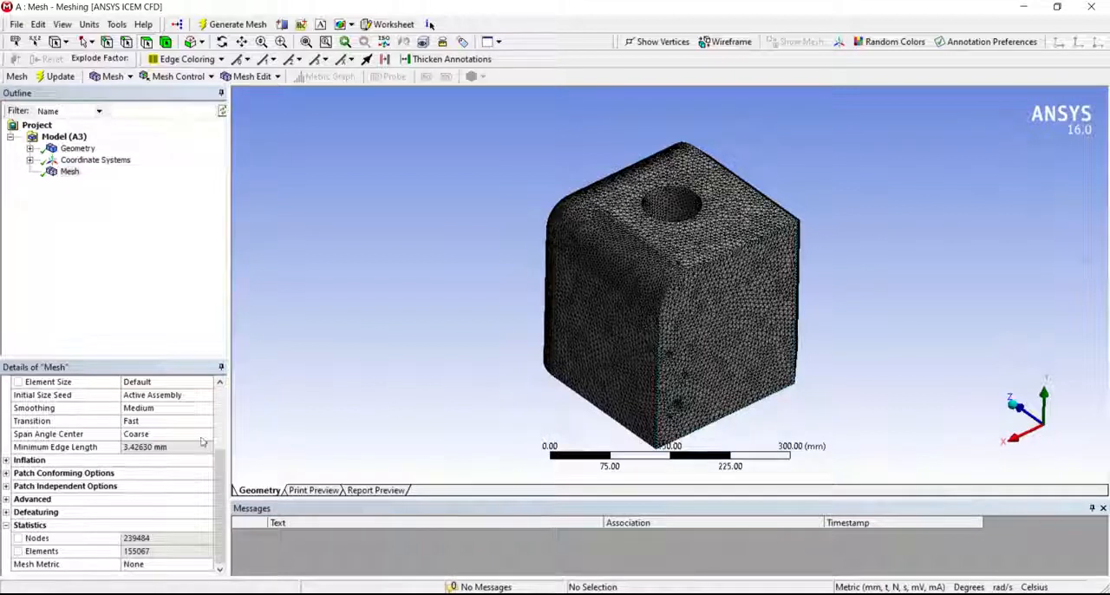
# - Set the Relevance Center back to Coarse and regenerate the cube's mesh
pyautogui.scroll(2, 201, 441)
pyautogui.scroll(1, 201, 441)
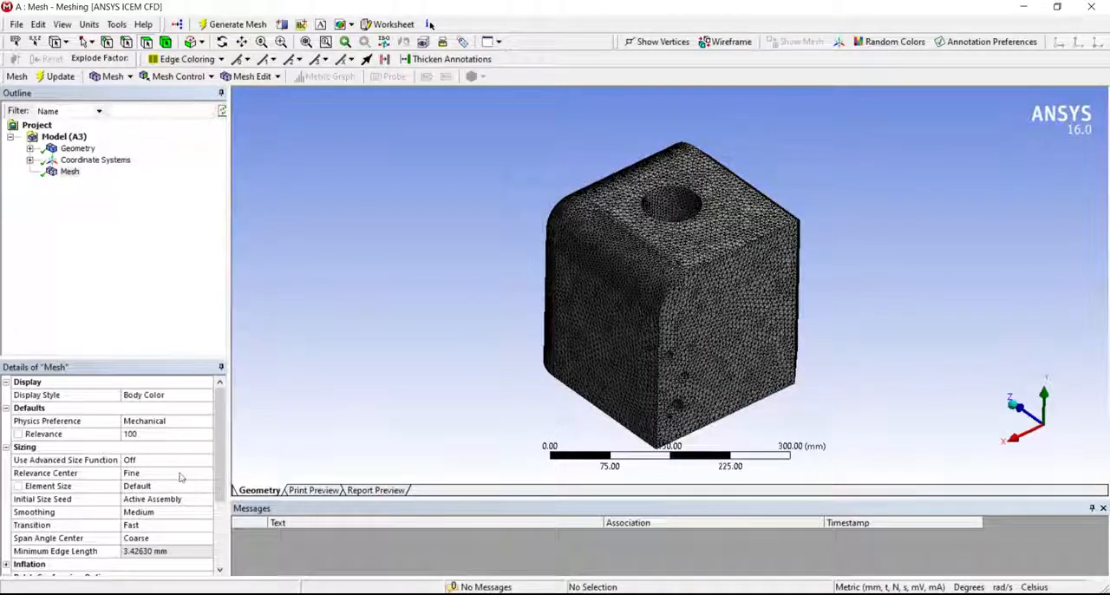
pyautogui.click(180, 475)
pyautogui.click(199, 475)
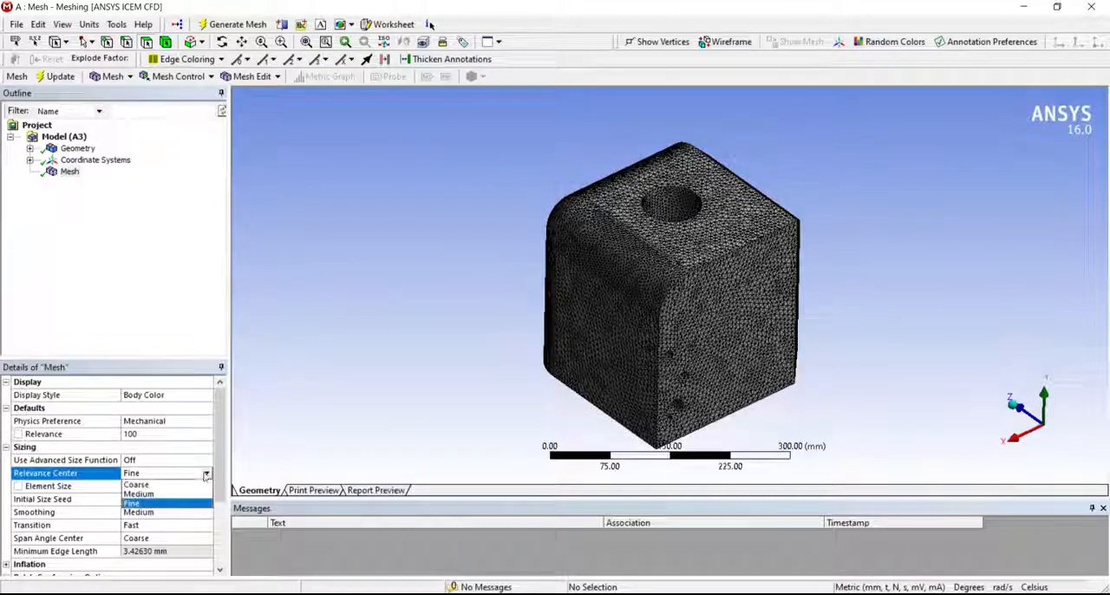
pyautogui.click(192, 482)
pyautogui.rightClick(73, 171)
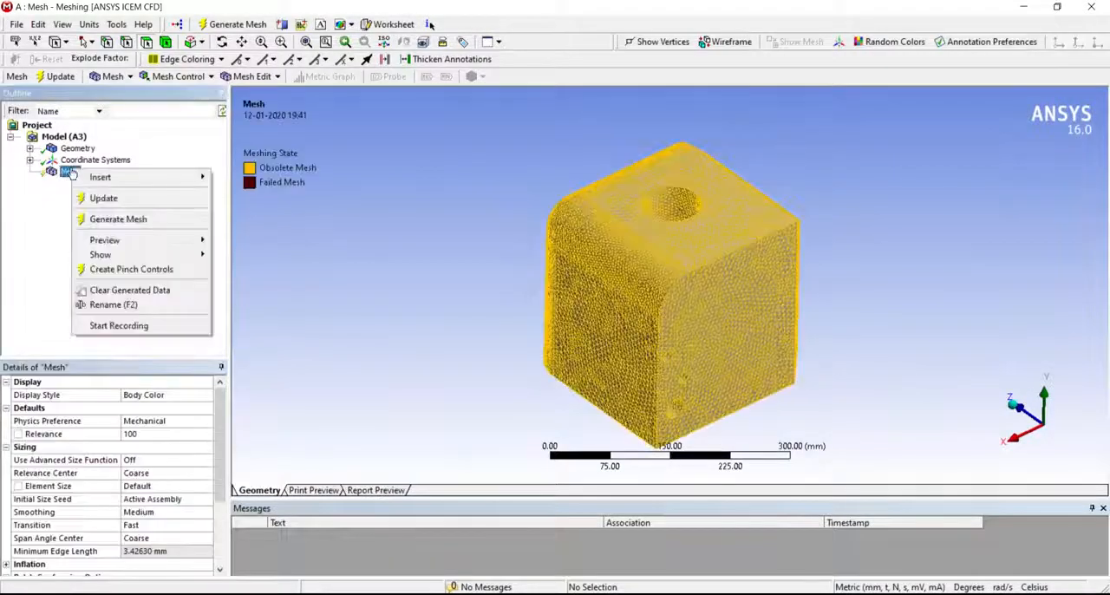
pyautogui.click(101, 225)
pyautogui.moveTo(351, 314); pyautogui.dragTo(452, 354, button='middle')
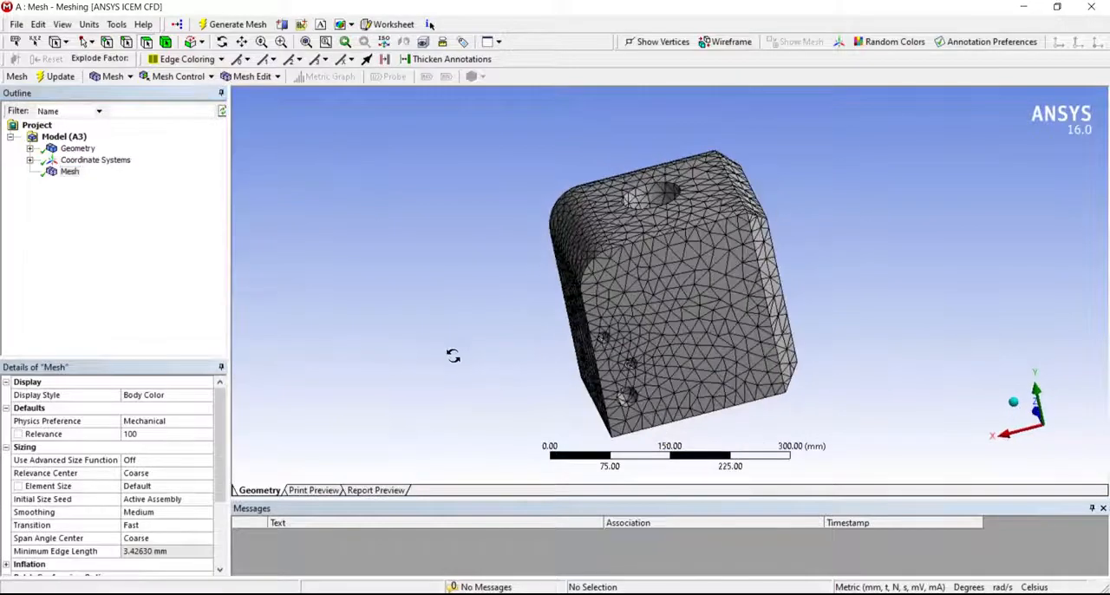
# - Set Use Advanced Size Function to On: Curvature and inspect the cube's rounded edge up close
pyautogui.click(102, 488)
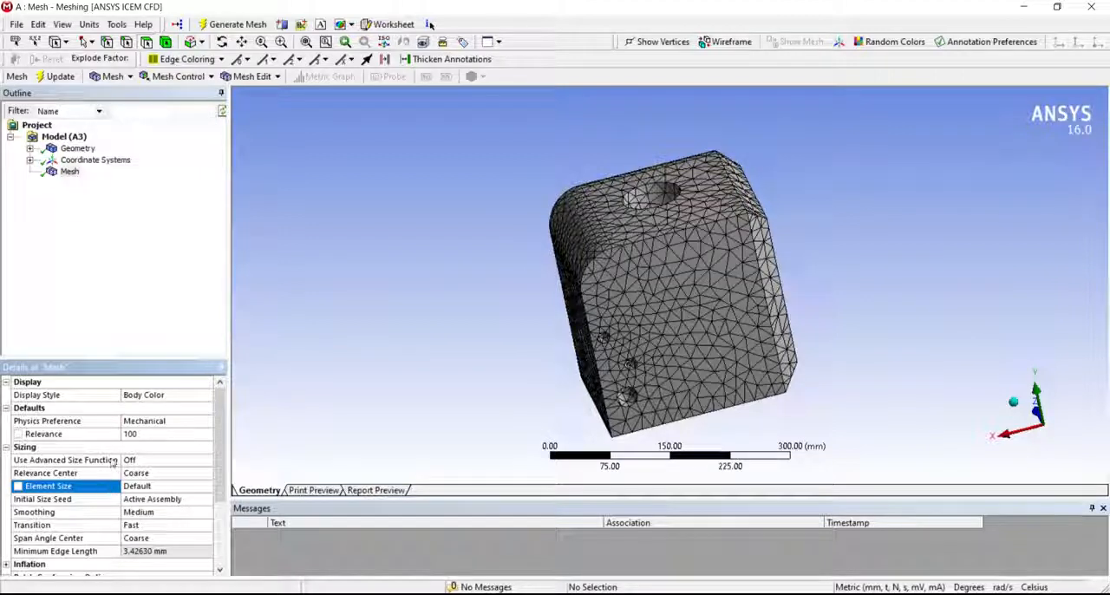
pyautogui.click(112, 460)
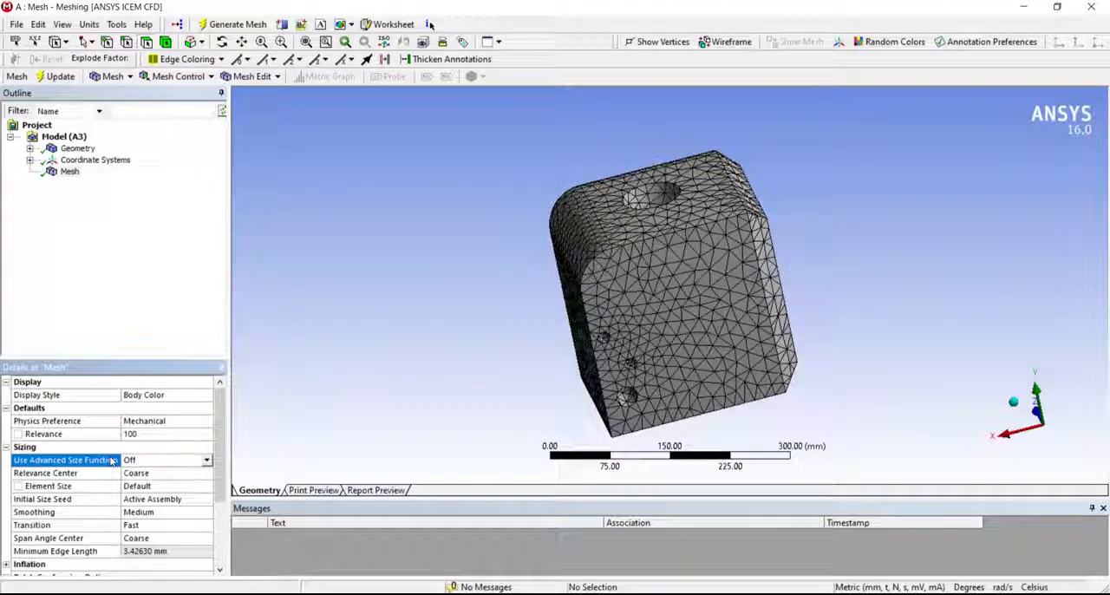
pyautogui.click(207, 460)
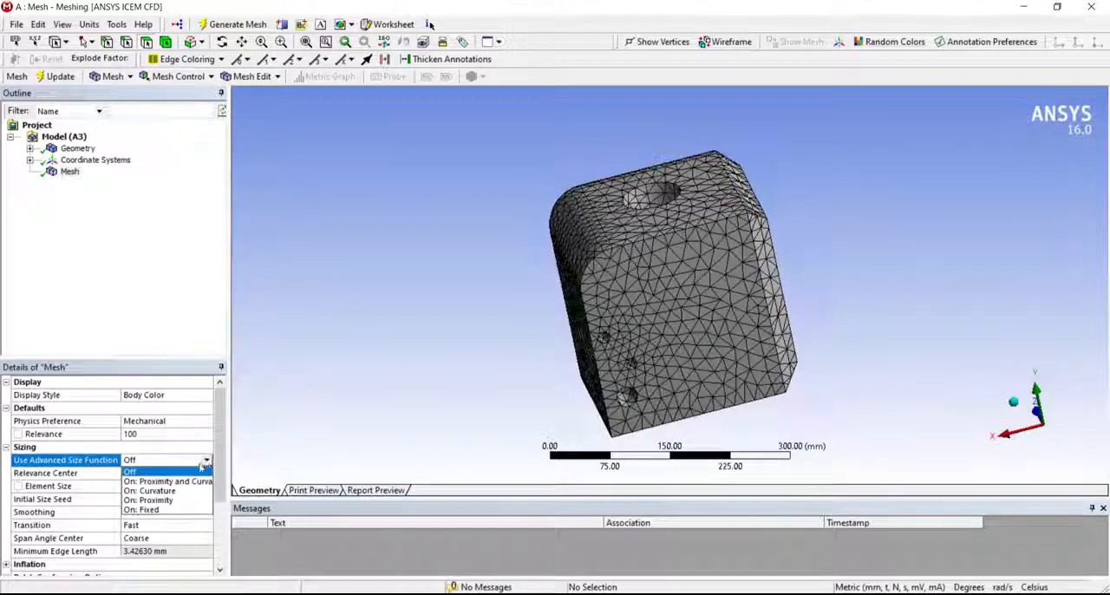
pyautogui.click(151, 491)
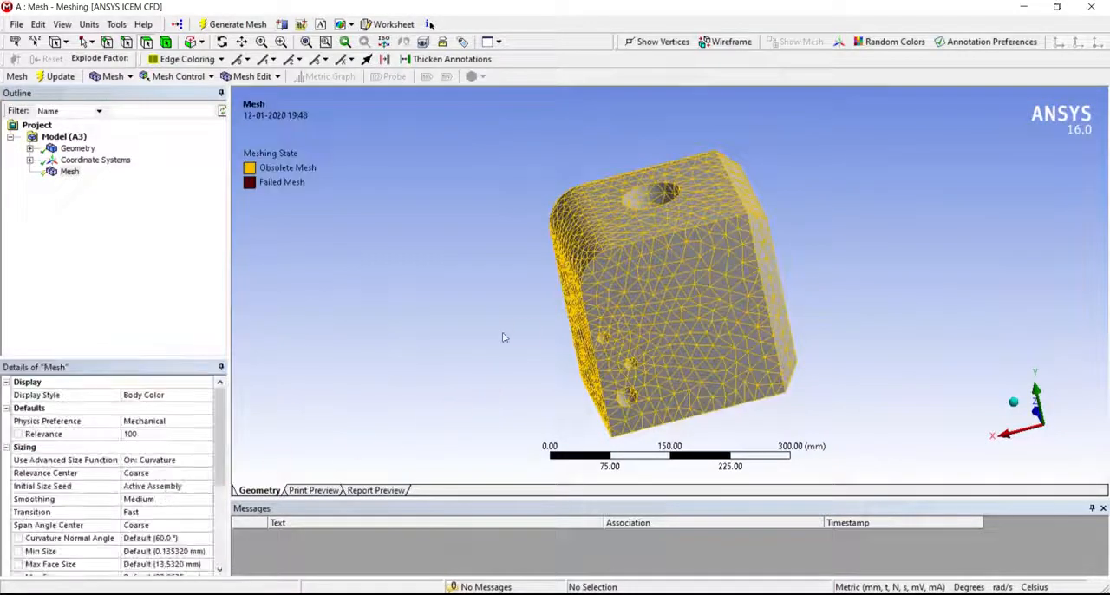
pyautogui.moveTo(520, 321); pyautogui.dragTo(655, 252, button='middle')
pyautogui.scroll(4, 656, 260)
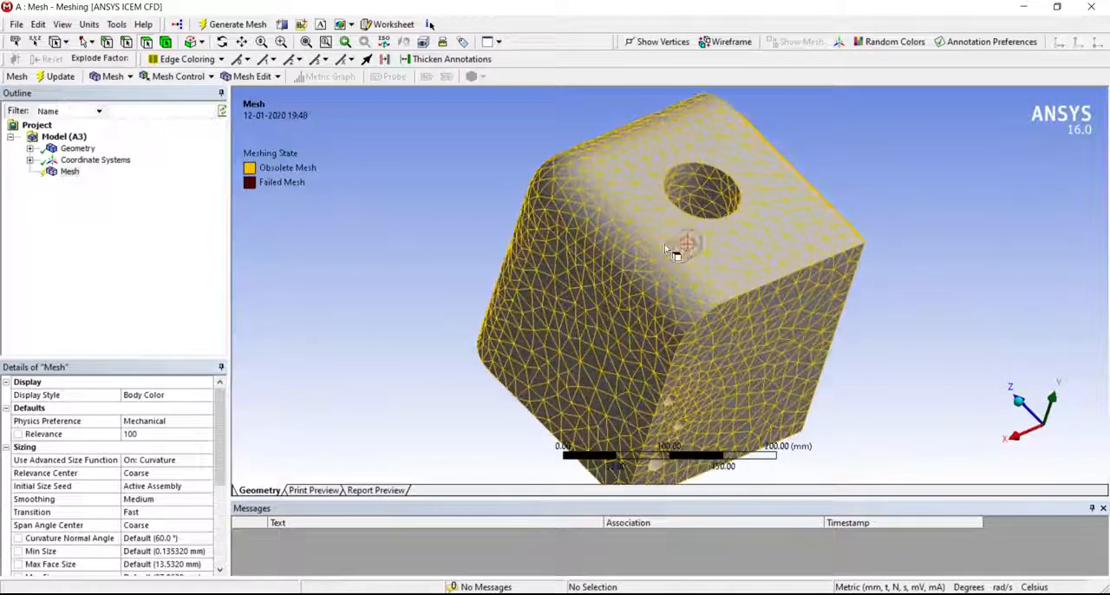
pyautogui.scroll(1, 657, 264)
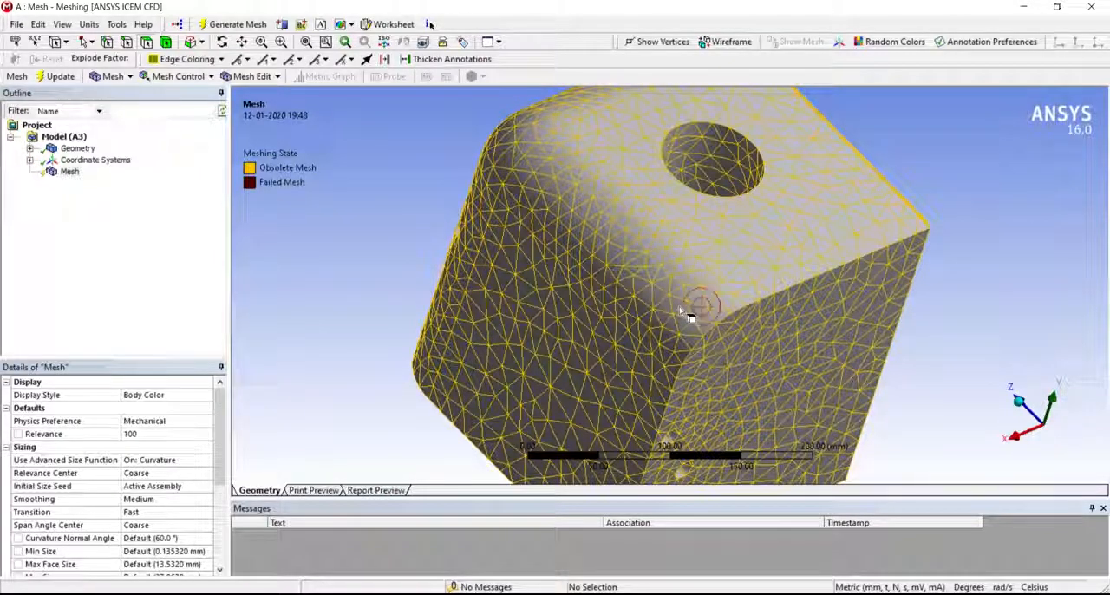
# - Set Use Advanced Size Function to On: Proximity and bring the face with the three small holes into view
pyautogui.click(206, 461)
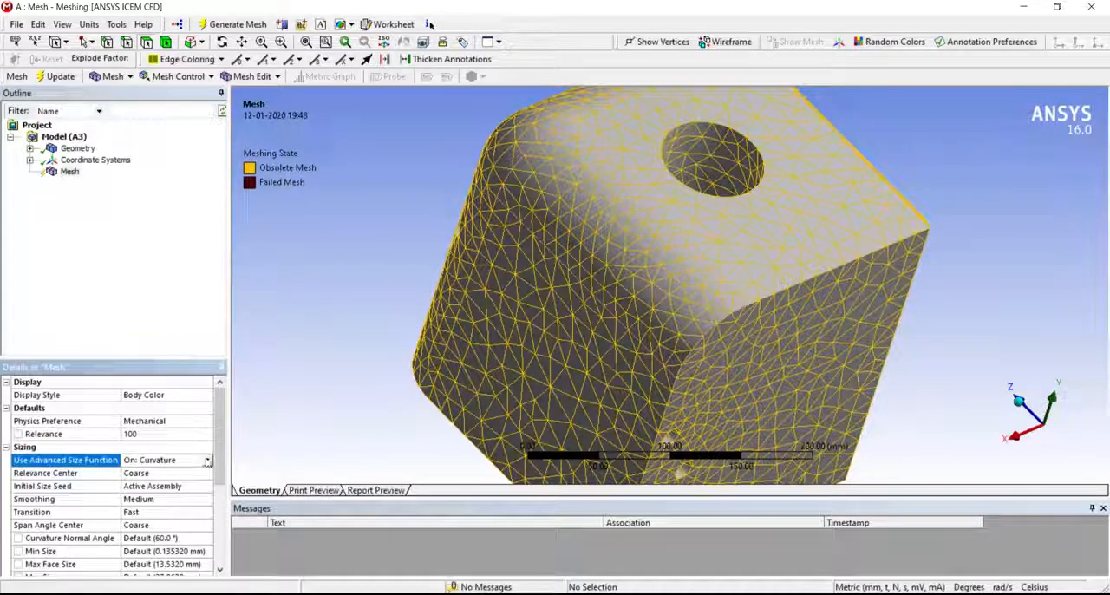
pyautogui.click(206, 461)
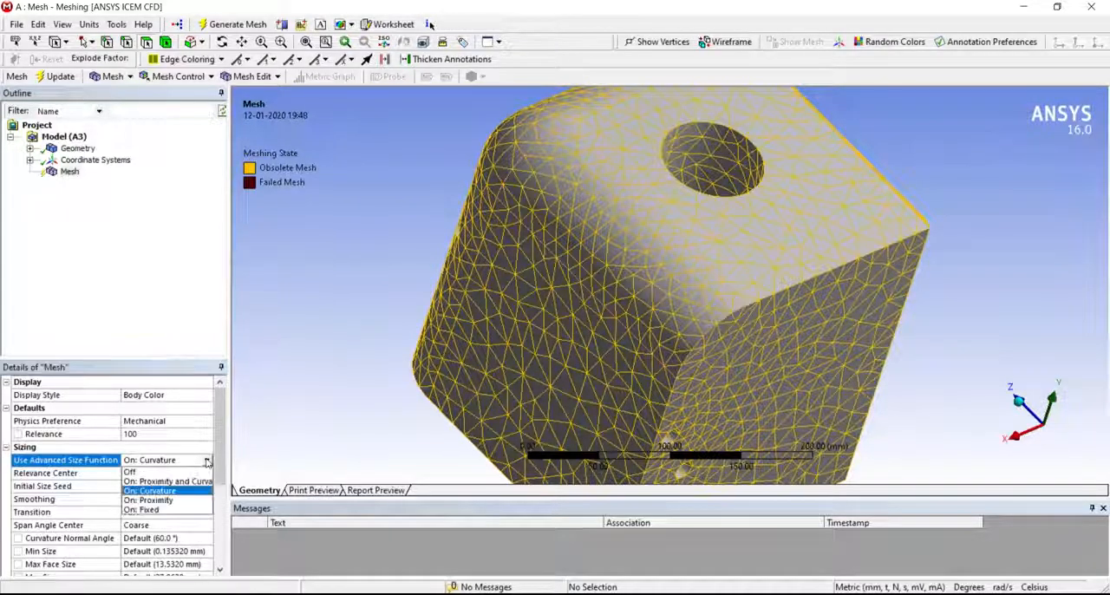
pyautogui.click(173, 501)
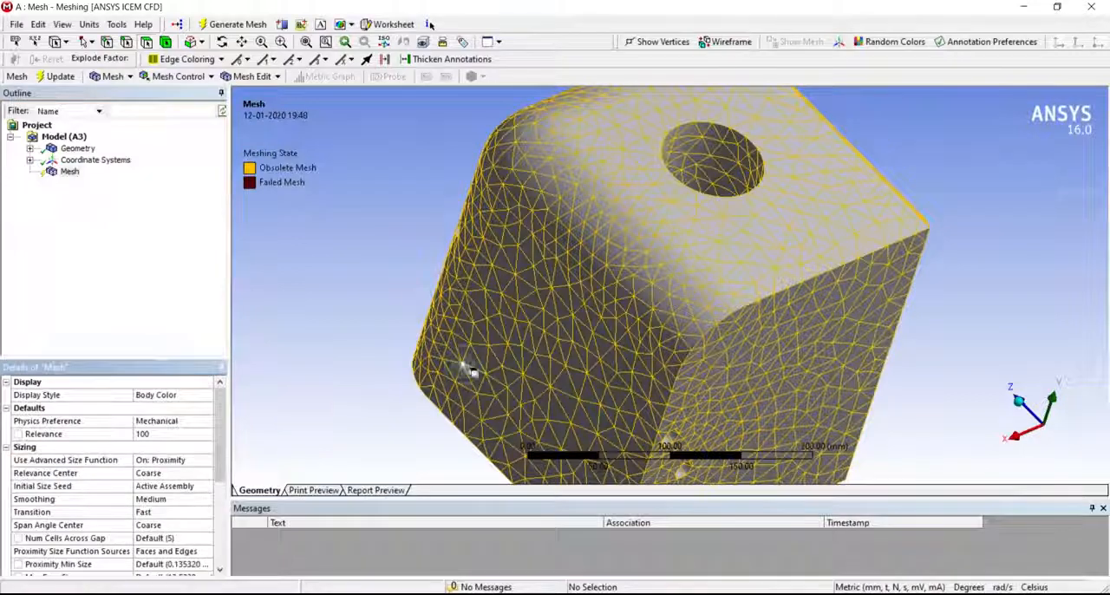
pyautogui.moveTo(818, 412); pyautogui.dragTo(711, 341, button='middle')
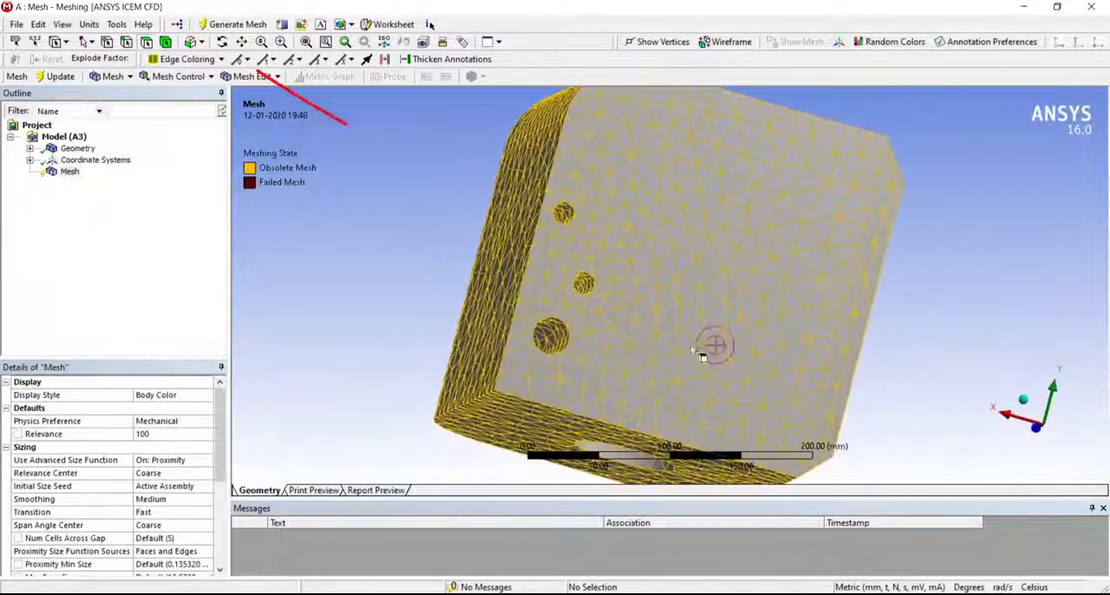
pyautogui.scroll(3, 563, 351)
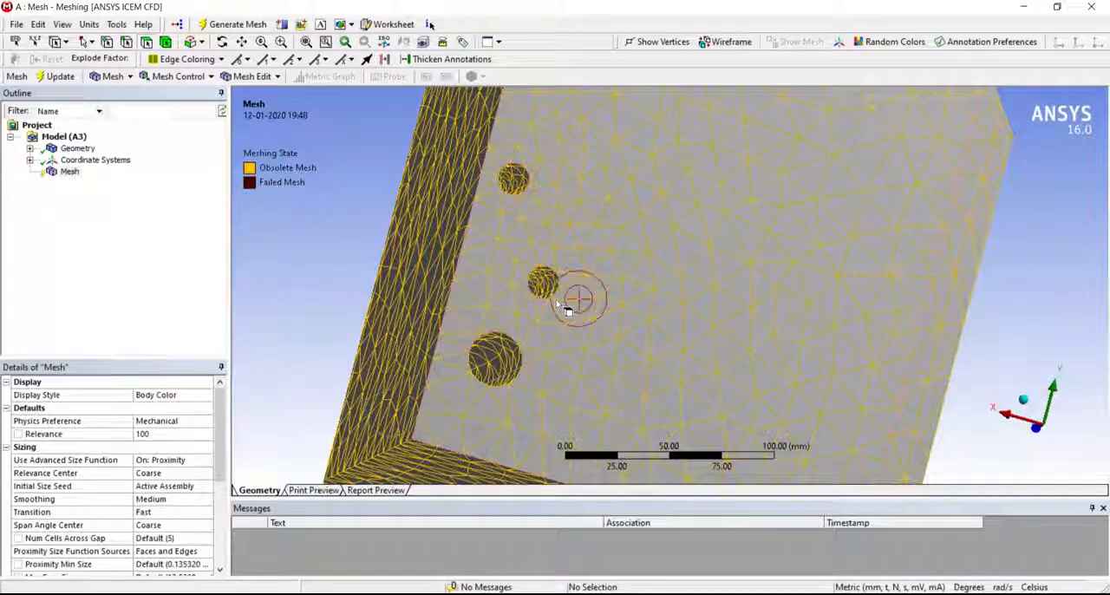
# - Regenerate the mesh with the proximity size function and examine the elements around the three small holes
pyautogui.rightClick(69, 171)
pyautogui.click(98, 224)
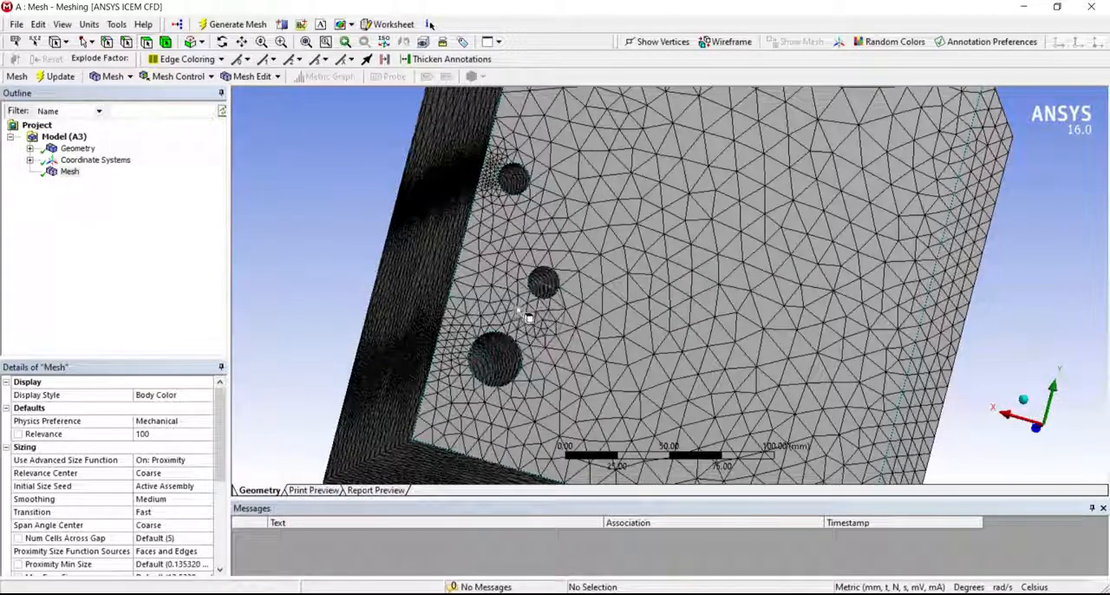
pyautogui.scroll(2, 574, 351)
pyautogui.scroll(-5, 574, 350)
pyautogui.scroll(-3, 577, 352)
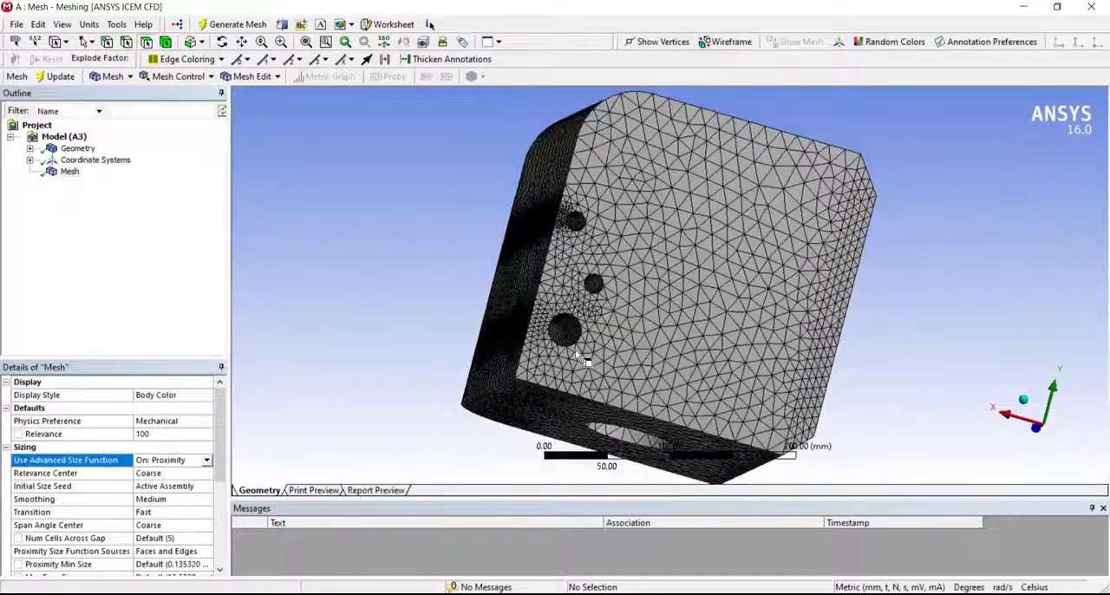
pyautogui.moveTo(579, 357); pyautogui.dragTo(524, 358, button='middle')
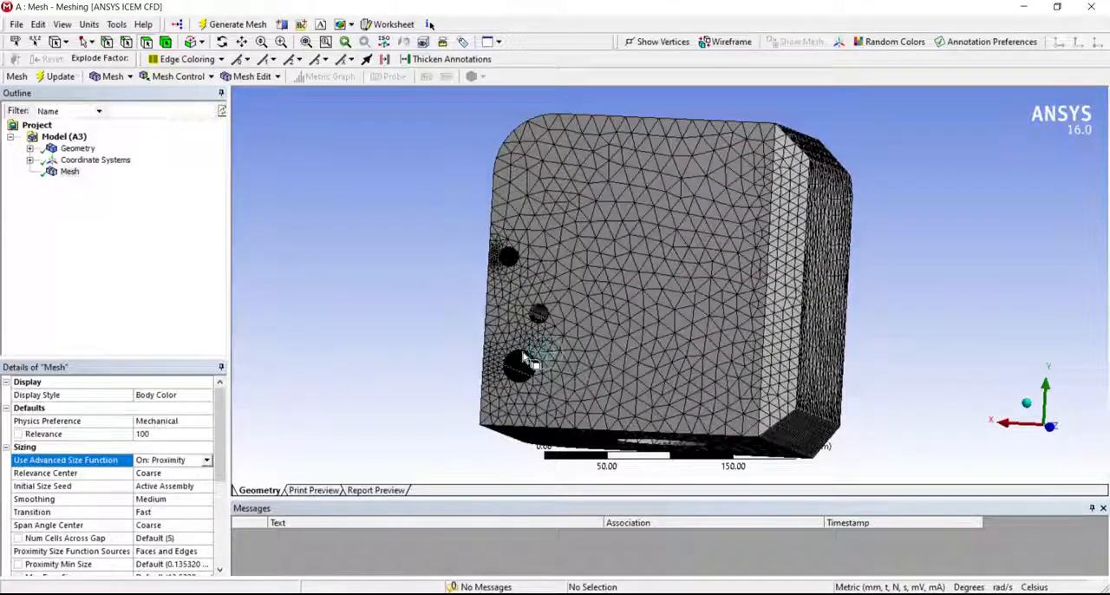